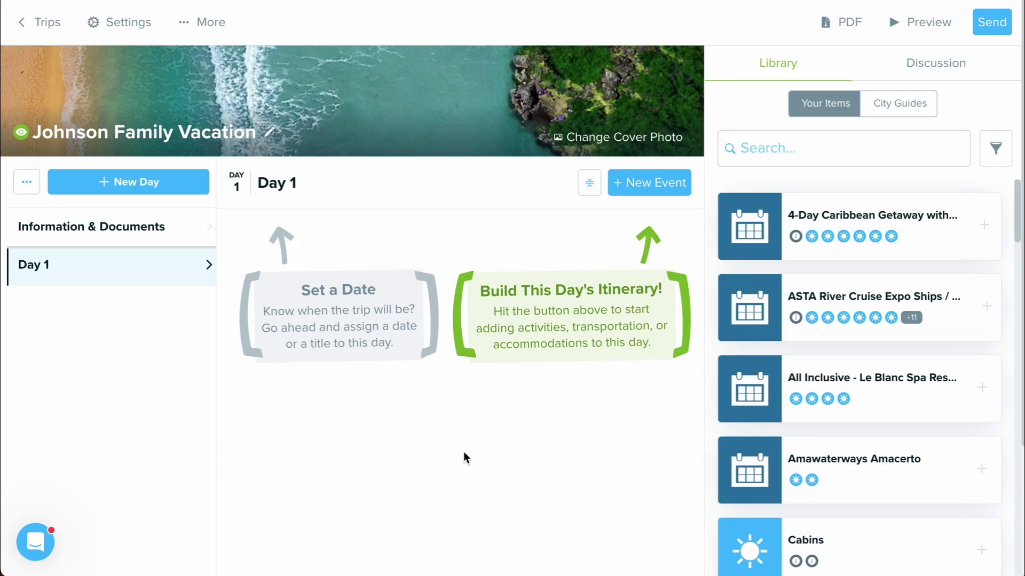
Start a Smart Import from the + New Event menu on Day 1.
click(635, 191)
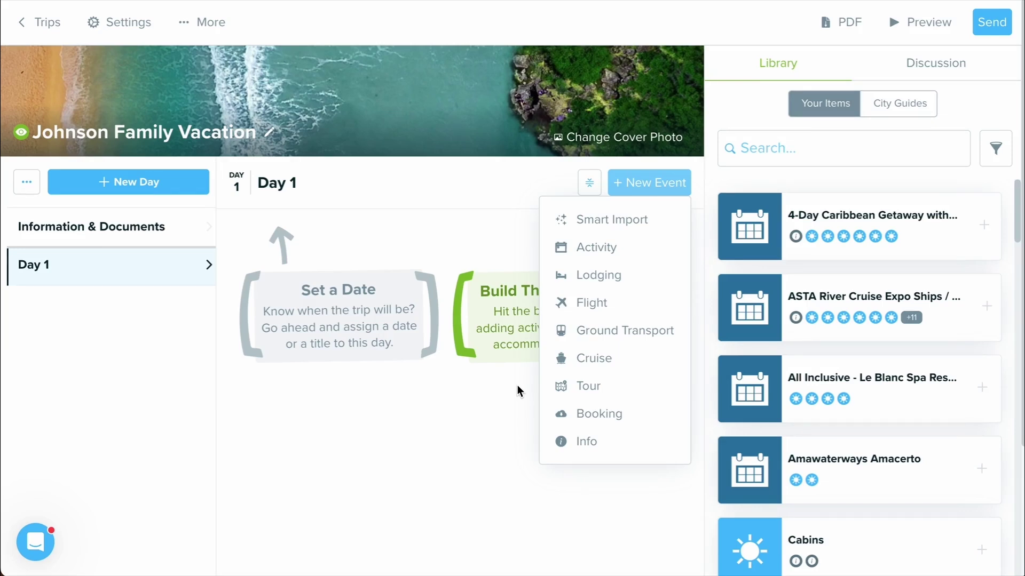
click(647, 217)
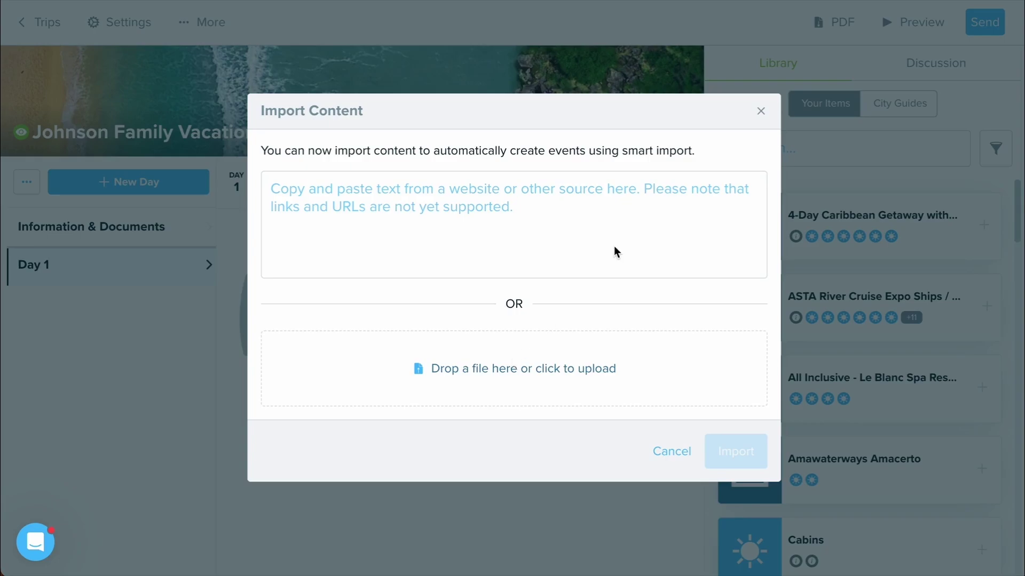
Dismiss the smart import and add a Cruise event to Day 1 instead.
click(760, 111)
click(679, 184)
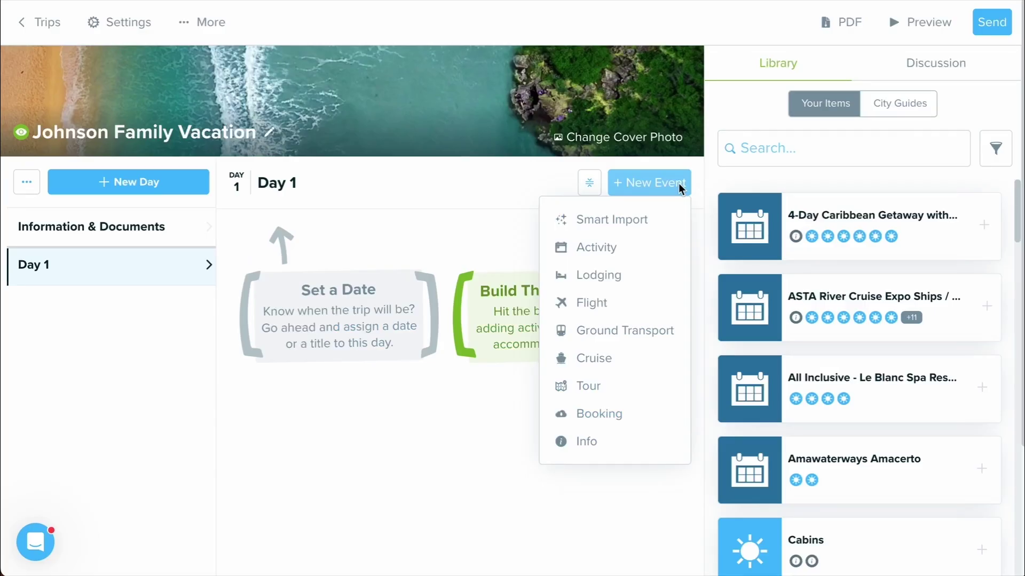
click(625, 364)
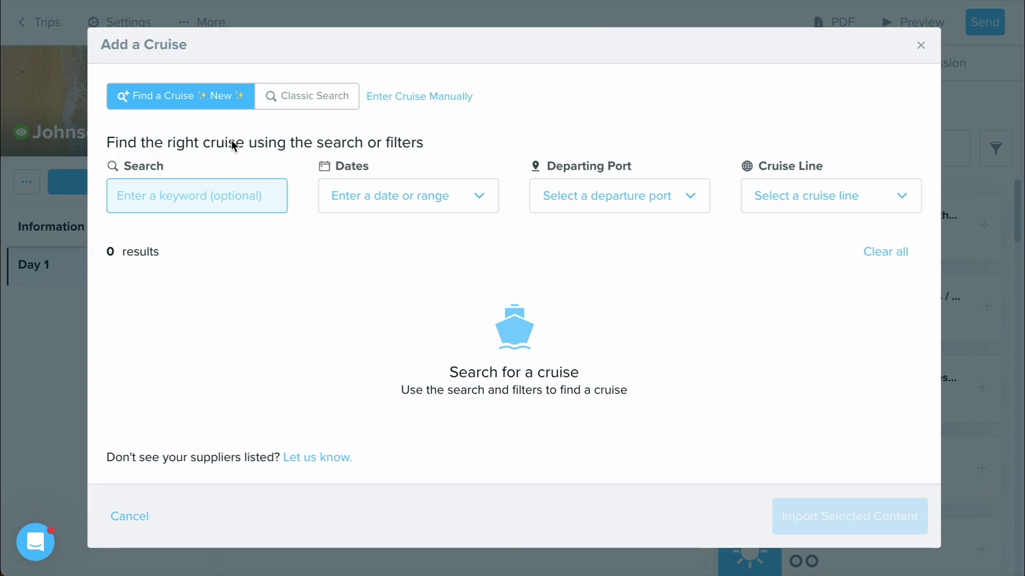
Limit the cruise search dates to March 1 through March 31, 2025.
click(425, 197)
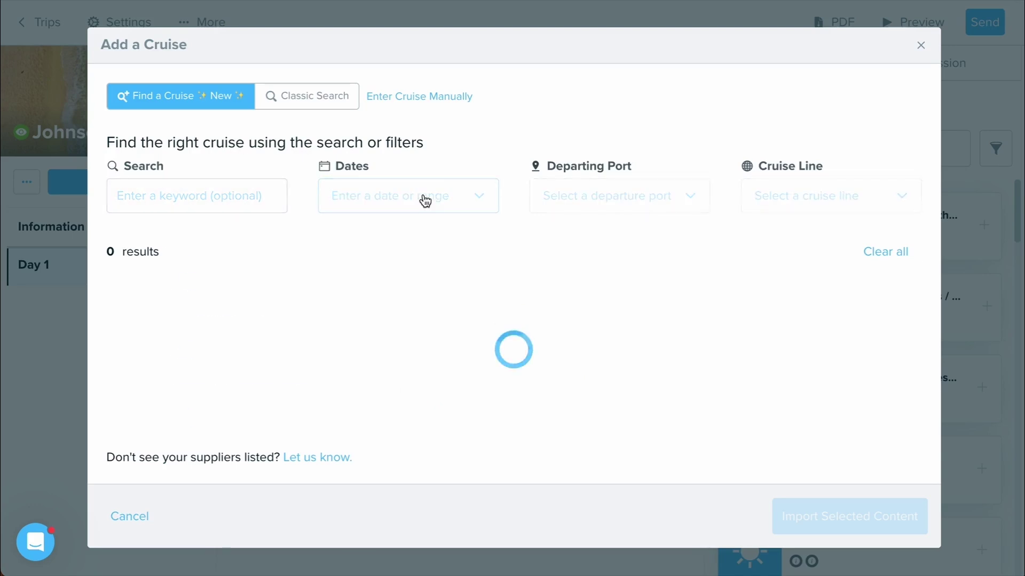
click(478, 191)
click(553, 262)
click(553, 262)
click(553, 313)
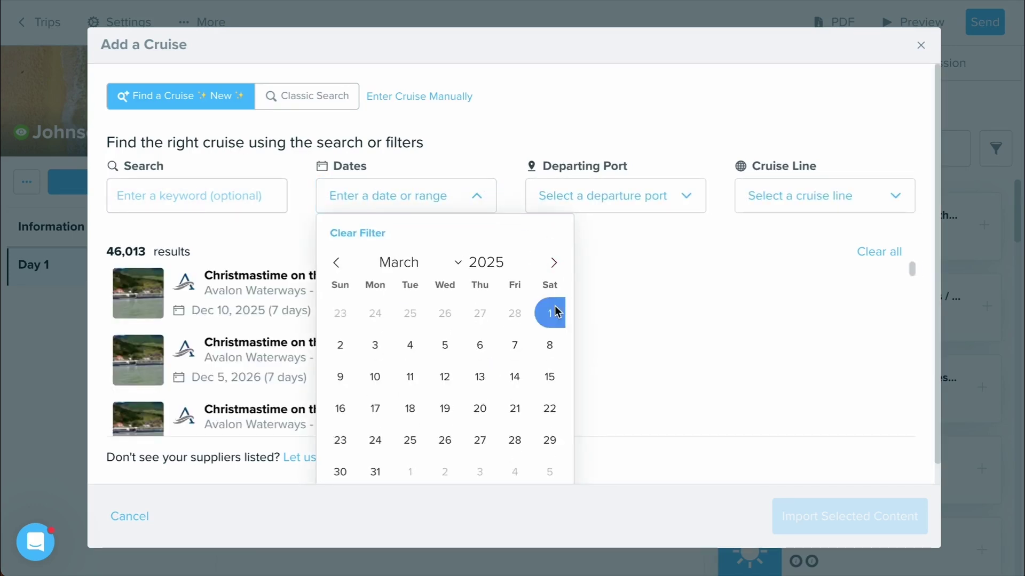
click(375, 472)
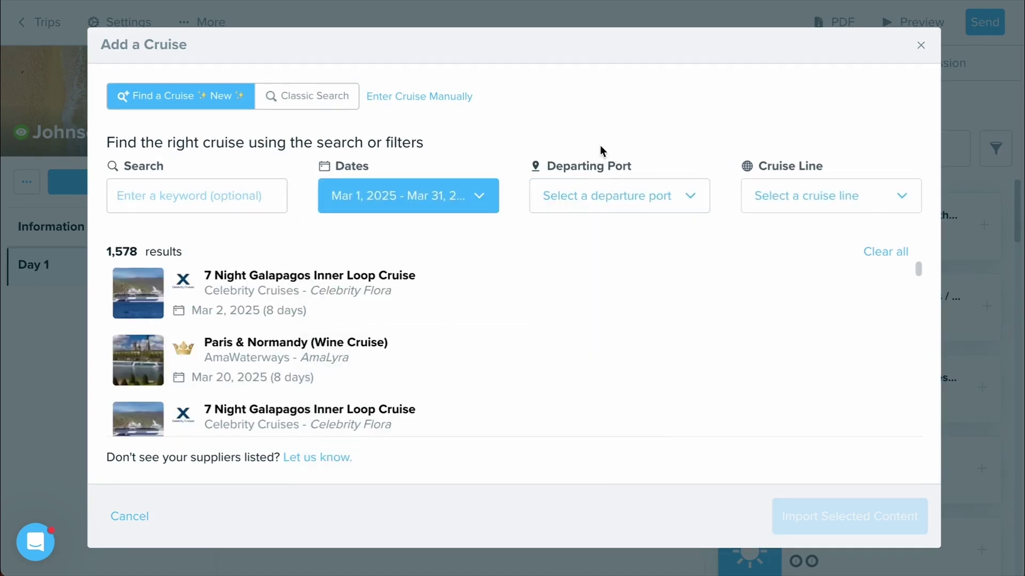
Search departing ports for 'Fort' and pick Fort Lauderdale, Florida.
click(635, 200)
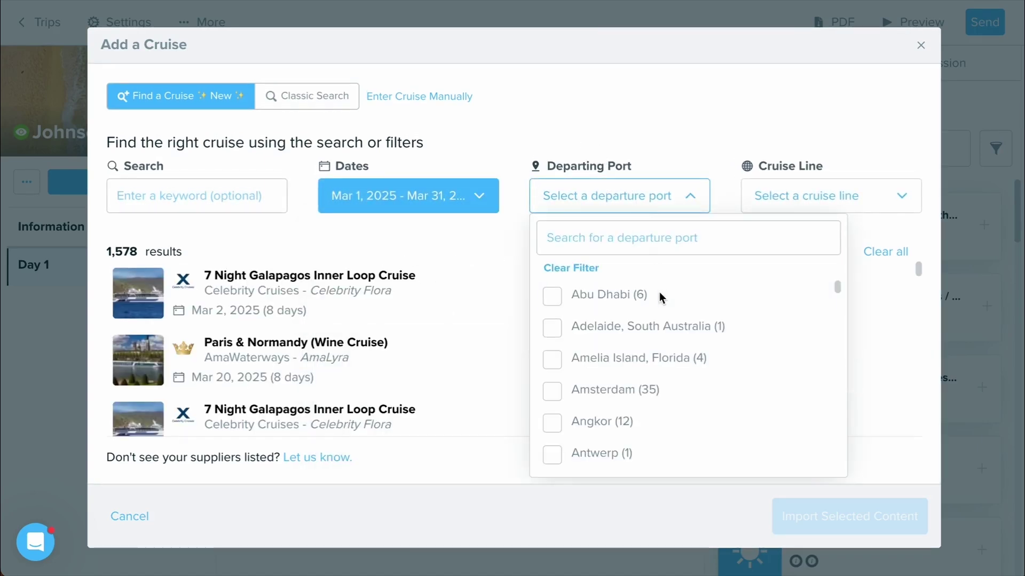
scroll(659, 295, down, 2)
scroll(659, 297, down, 4)
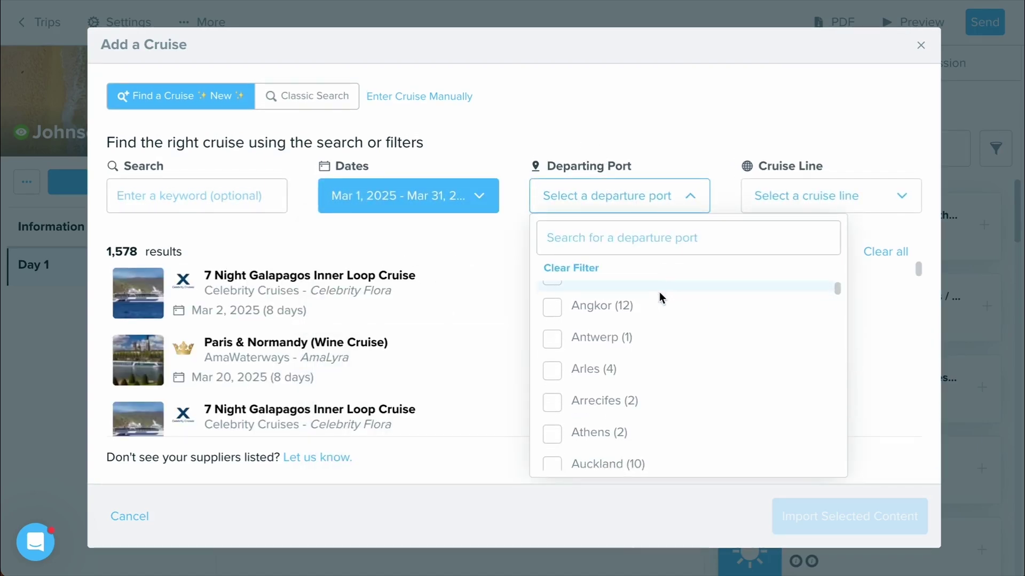
scroll(658, 296, down, 2)
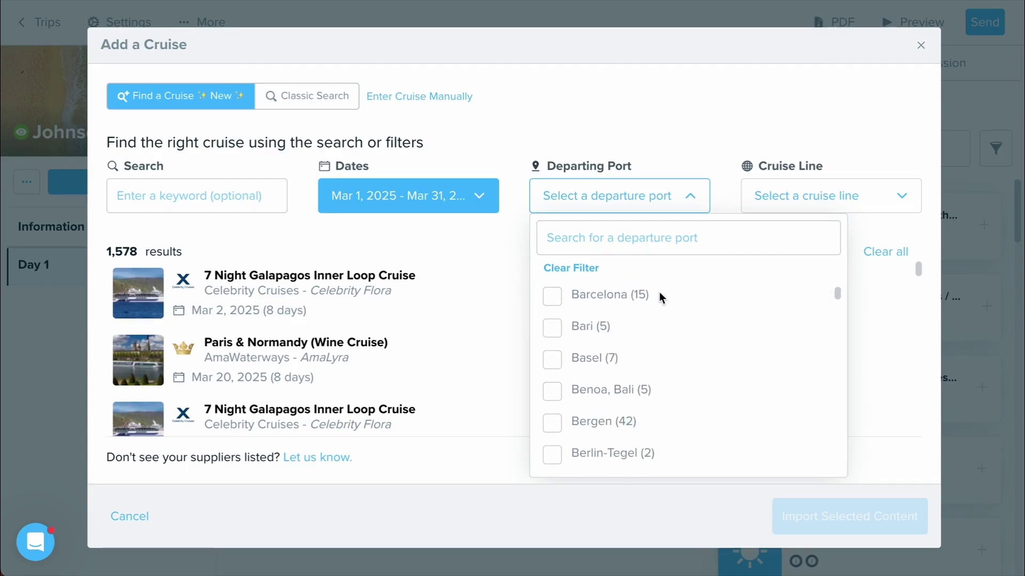
text(d)
key(BackSpace)
text(Fort)
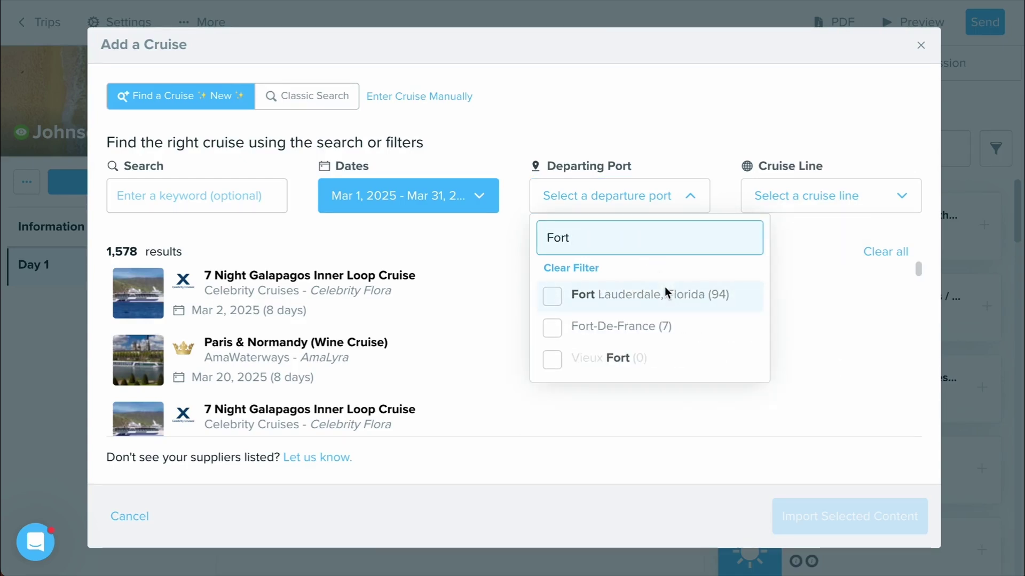
click(635, 298)
Filter the cruise line to Royal Caribbean International.
click(655, 118)
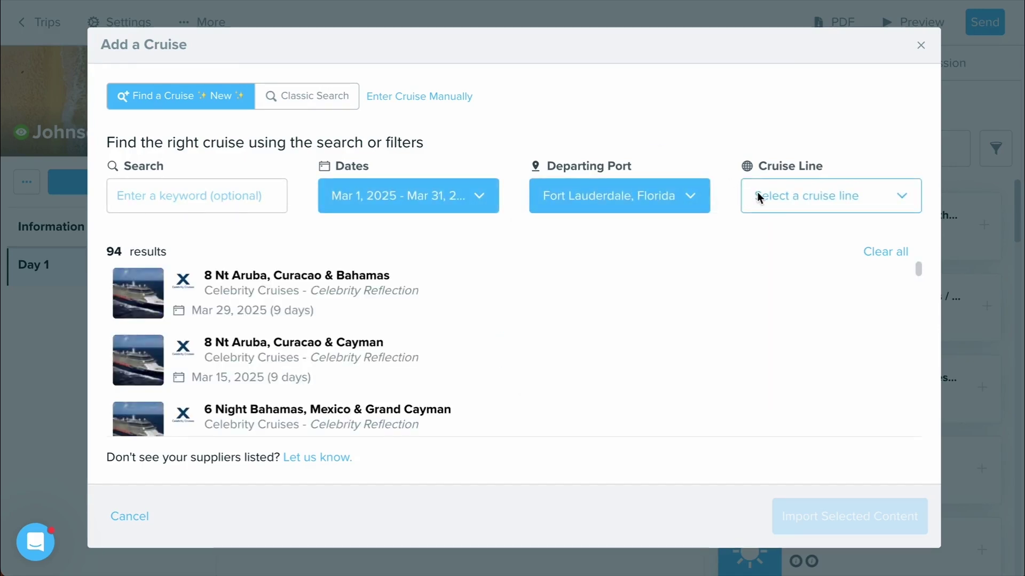
click(775, 197)
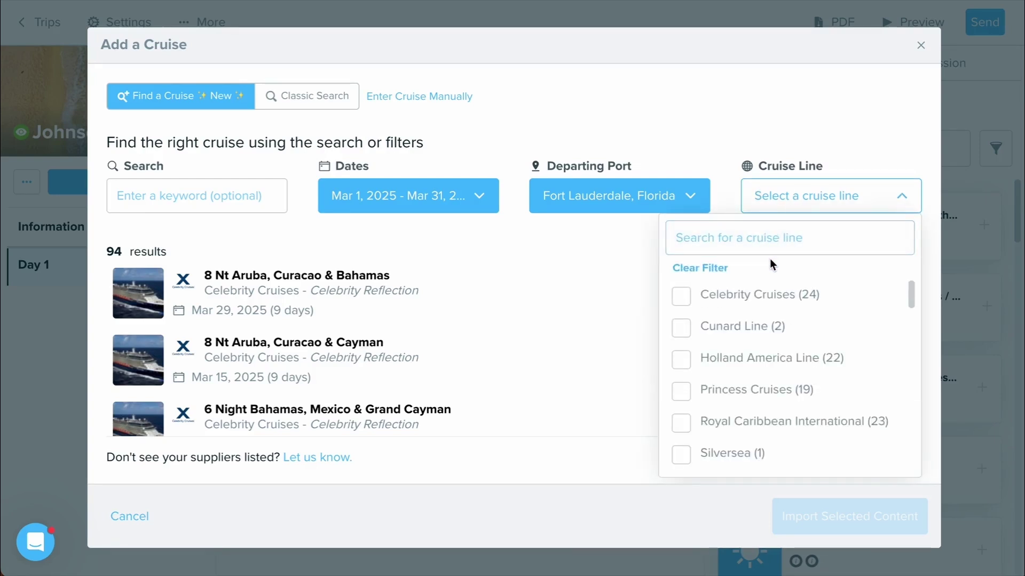
click(758, 422)
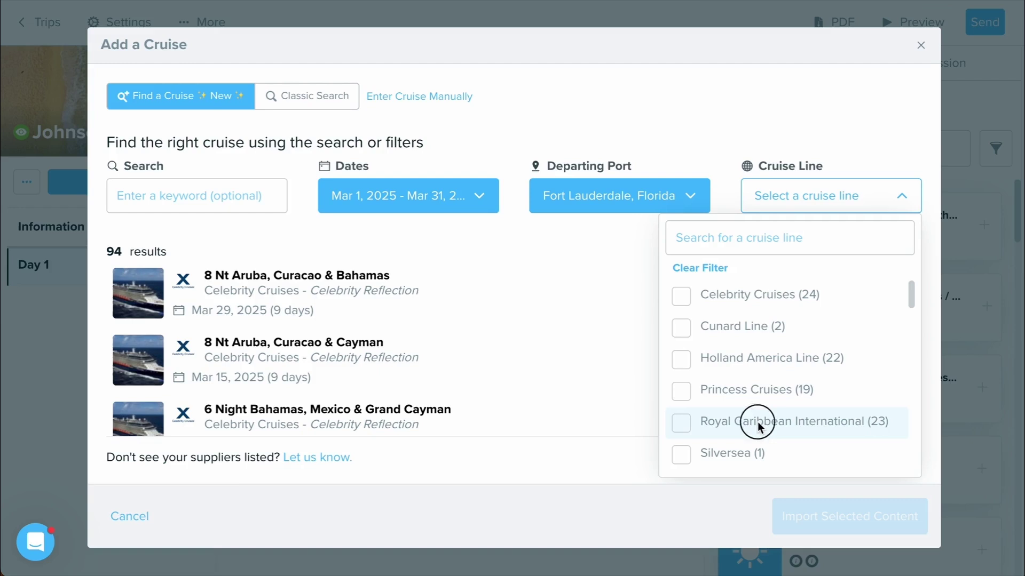
click(569, 116)
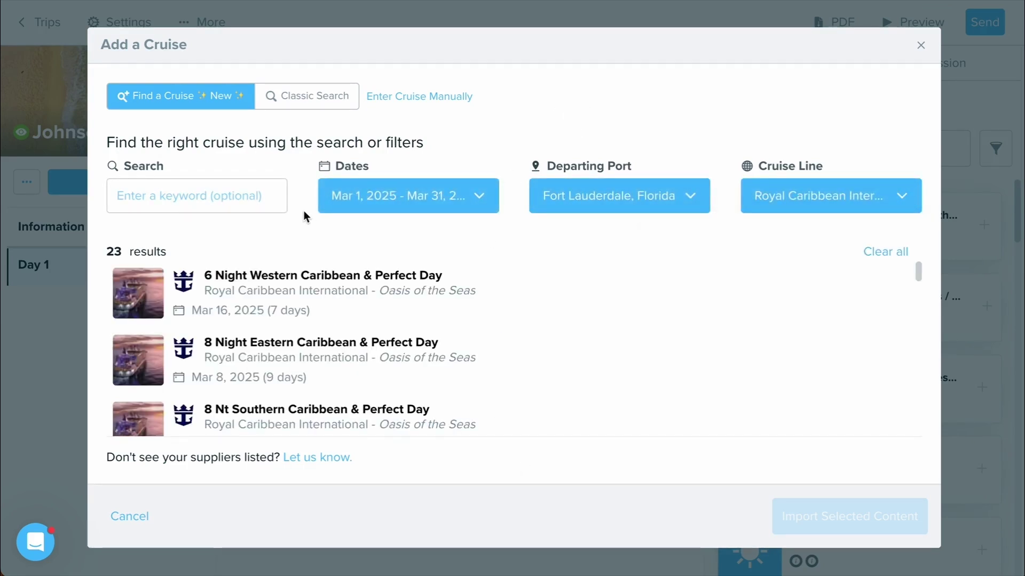
Search 'Eastern Caribbean' and choose the Mar 30 5 Night Eastern Caribbean Cruise.
click(216, 191)
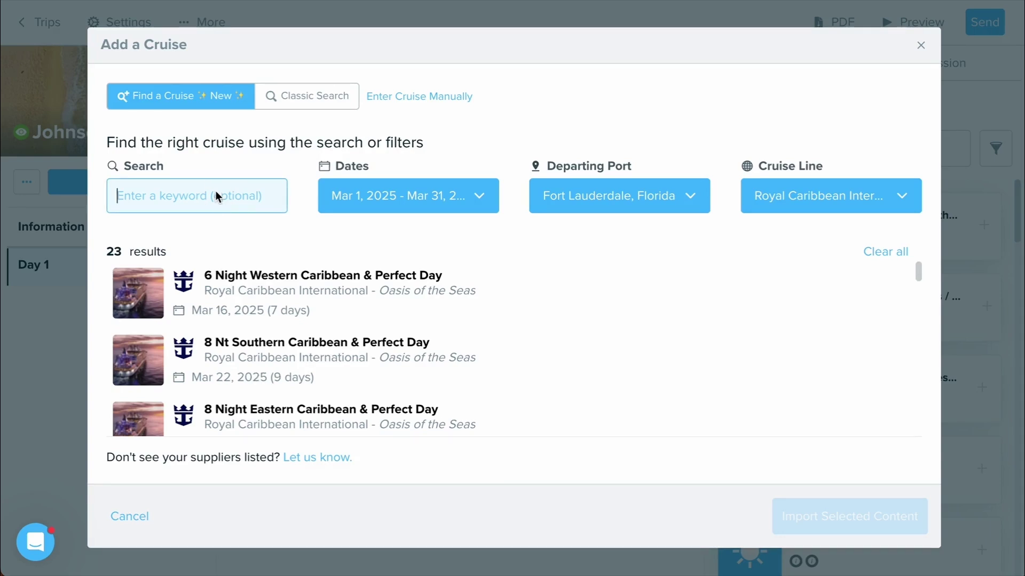
text(Eastern )
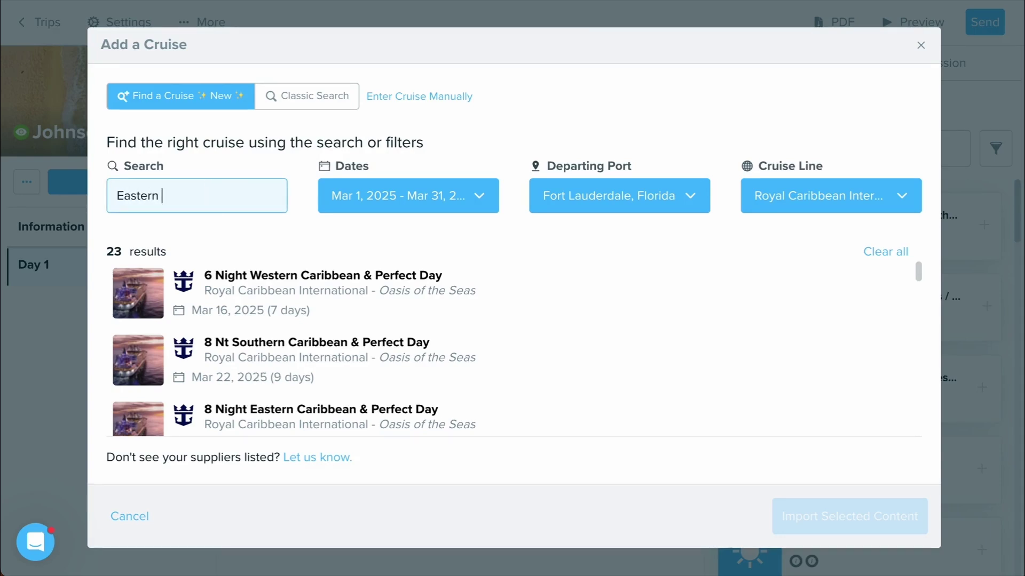
text(Caribbean)
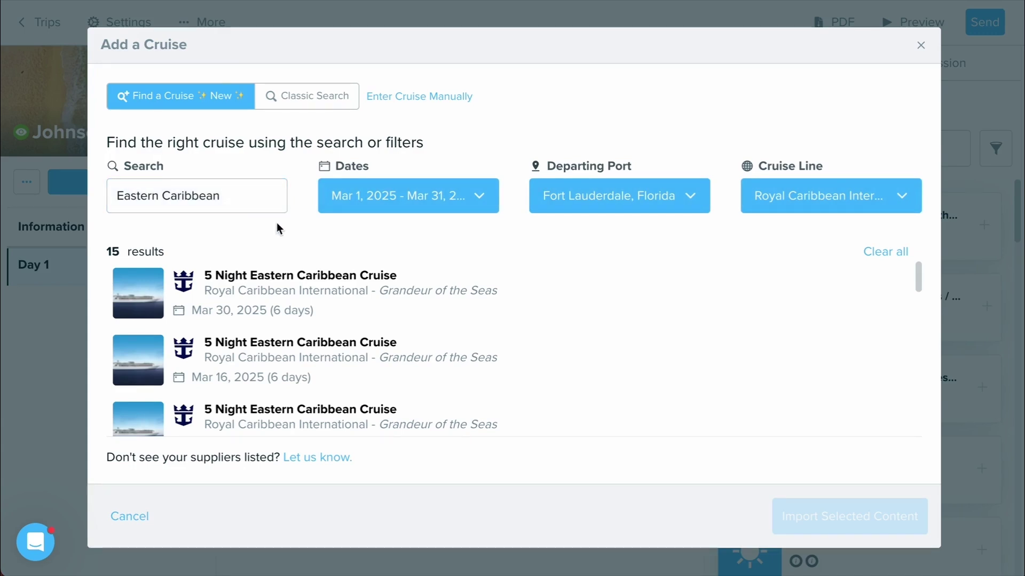
scroll(290, 272, down, 3)
scroll(290, 272, up, 3)
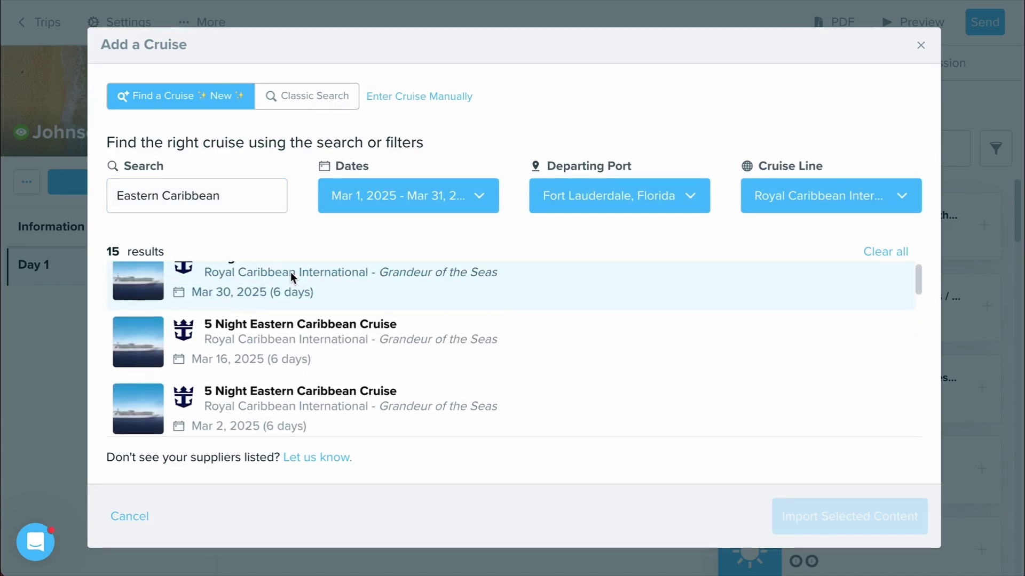
scroll(290, 272, up, 1)
click(255, 274)
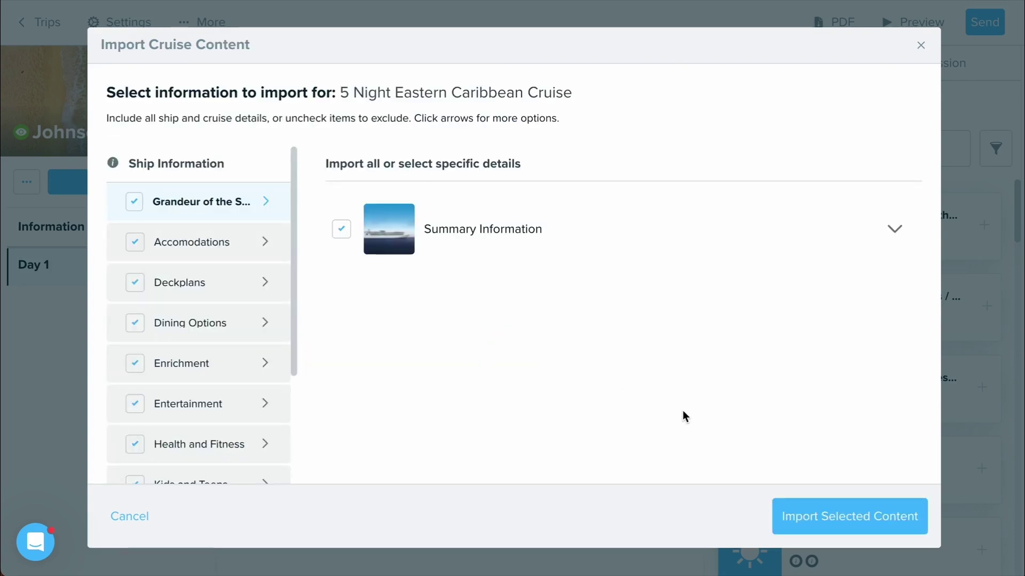
Expand the ship's Accommodations items and exclude Connecting Ocean View from the import.
scroll(268, 202, down, 2)
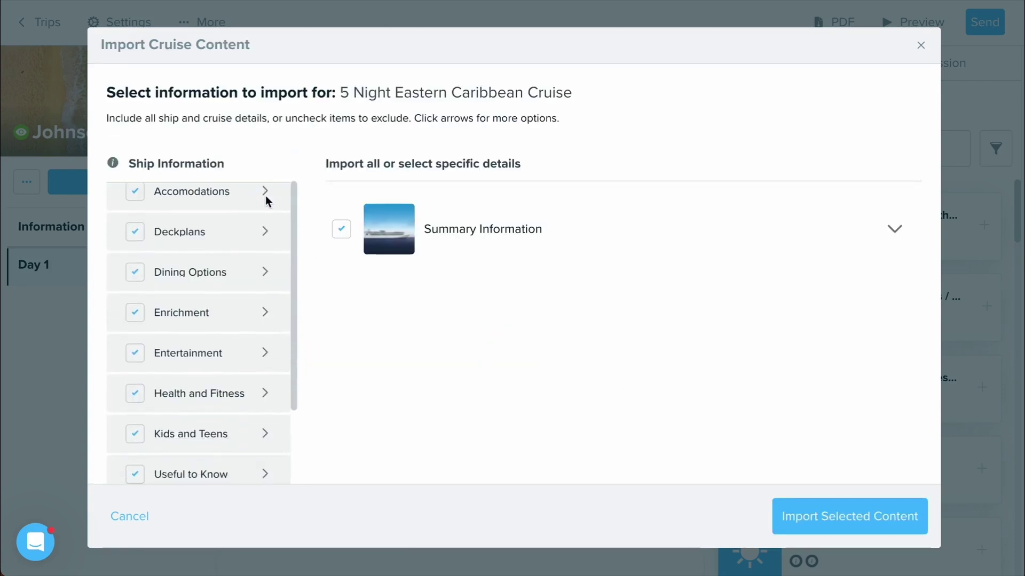
scroll(268, 200, up, 3)
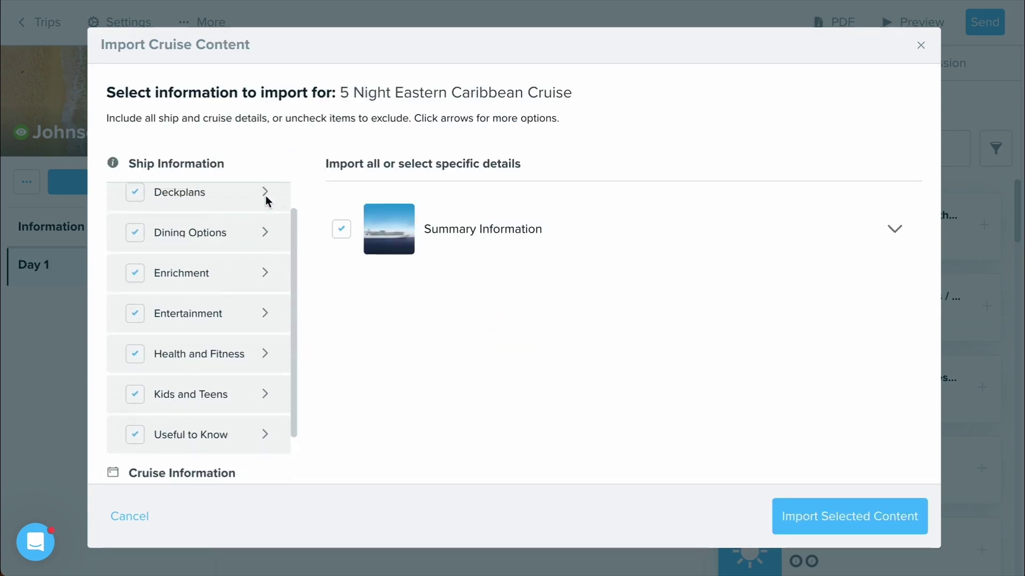
click(265, 236)
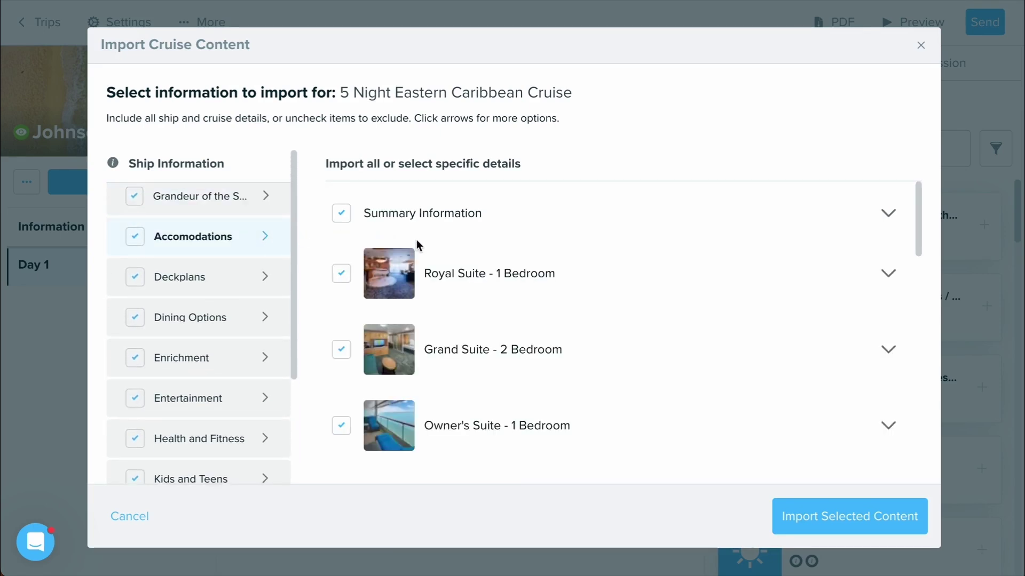
scroll(484, 257, down, 3)
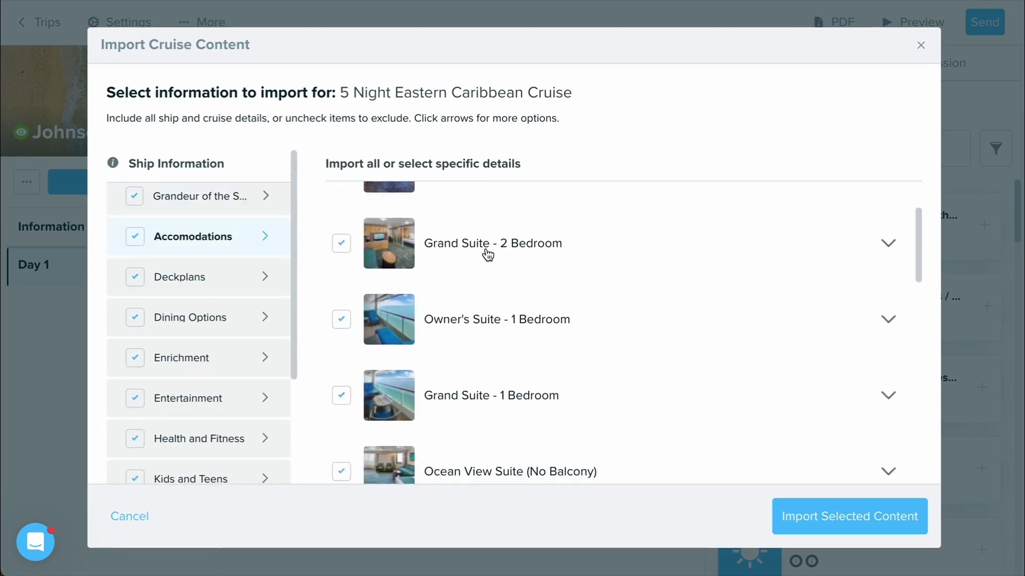
scroll(487, 255, down, 5)
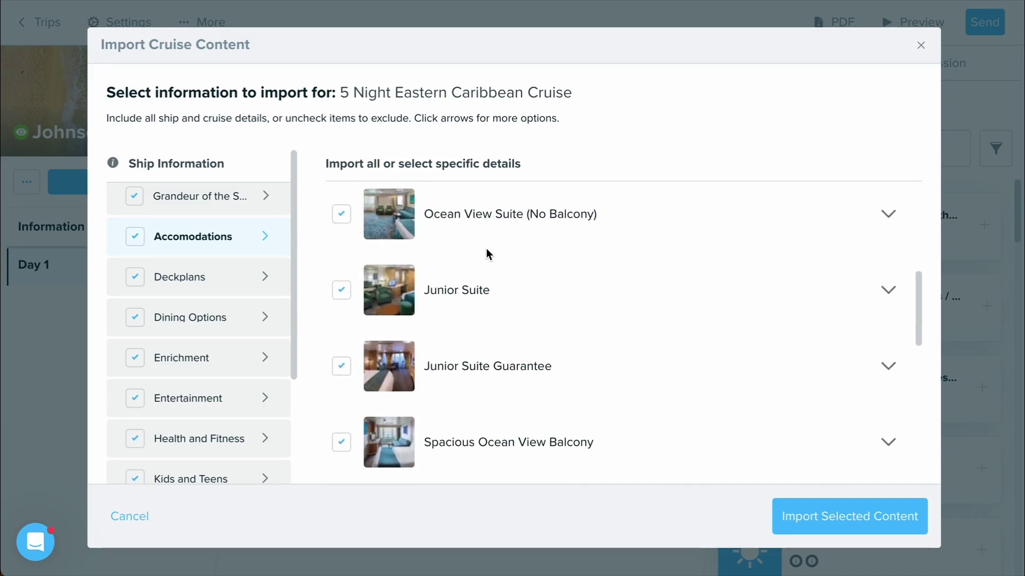
scroll(485, 248, down, 5)
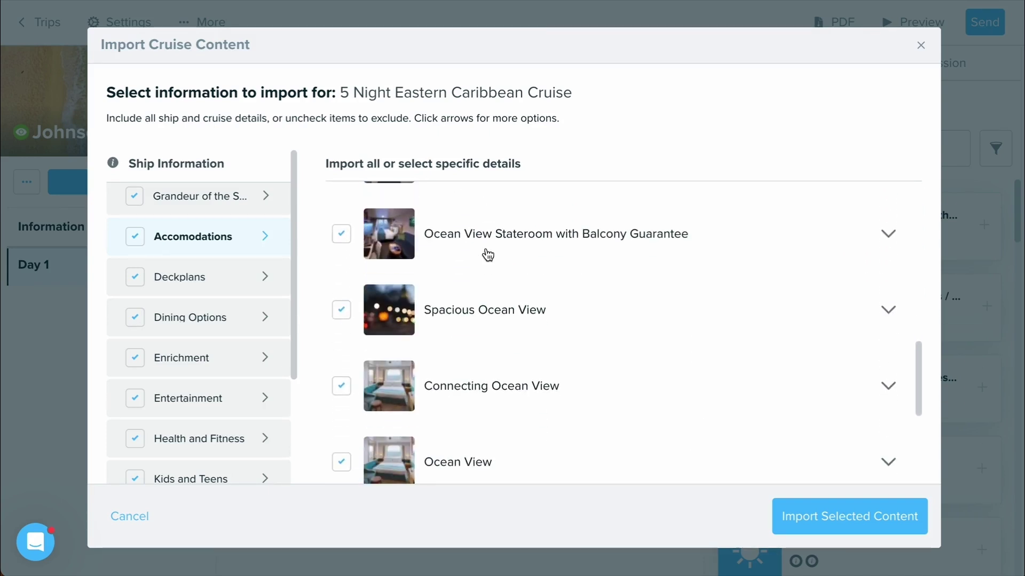
scroll(488, 255, down, 2)
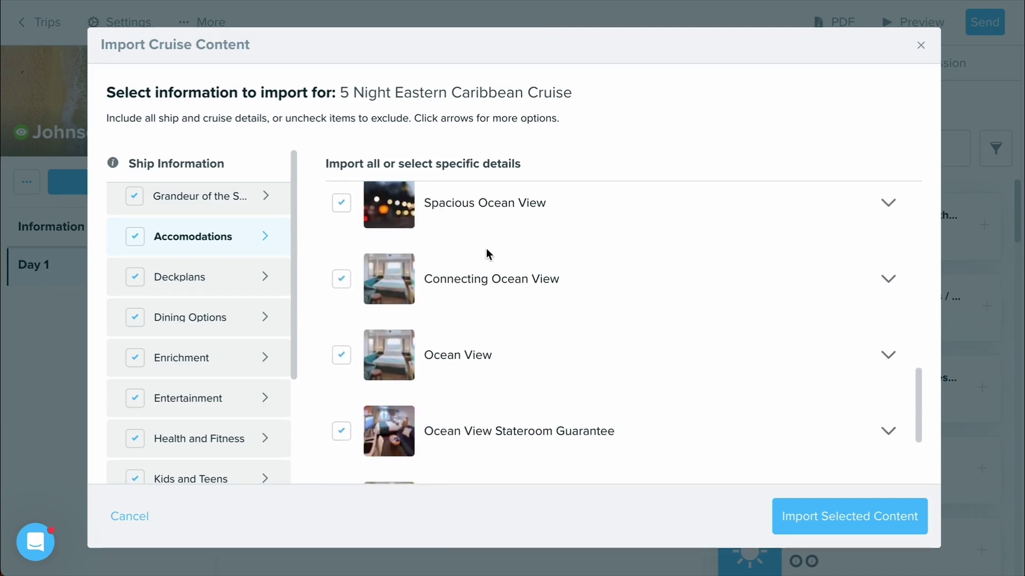
click(337, 278)
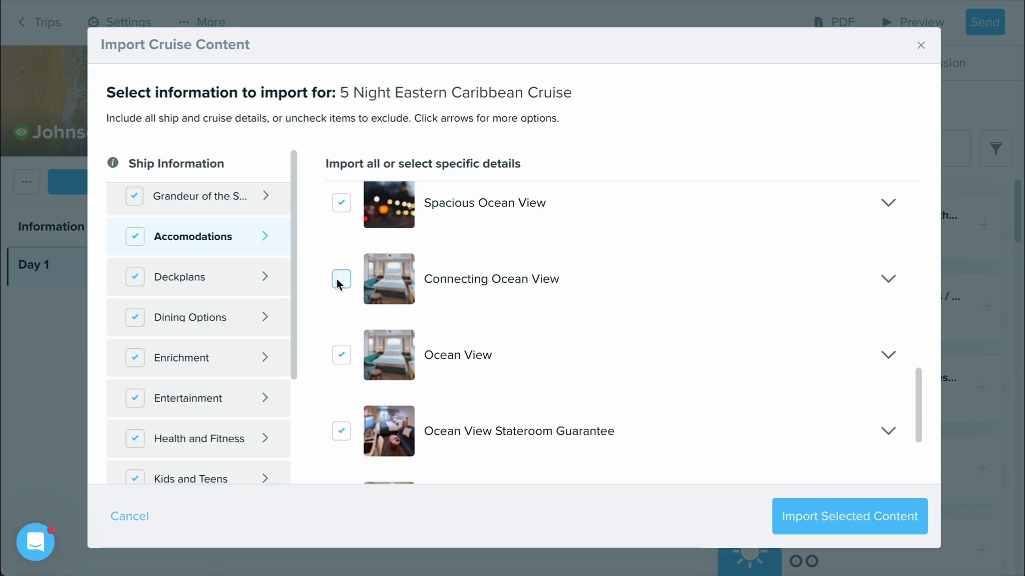
Exclude Dining Options and Enrichment, then import the selected cruise content.
scroll(143, 302, down, 1)
click(136, 288)
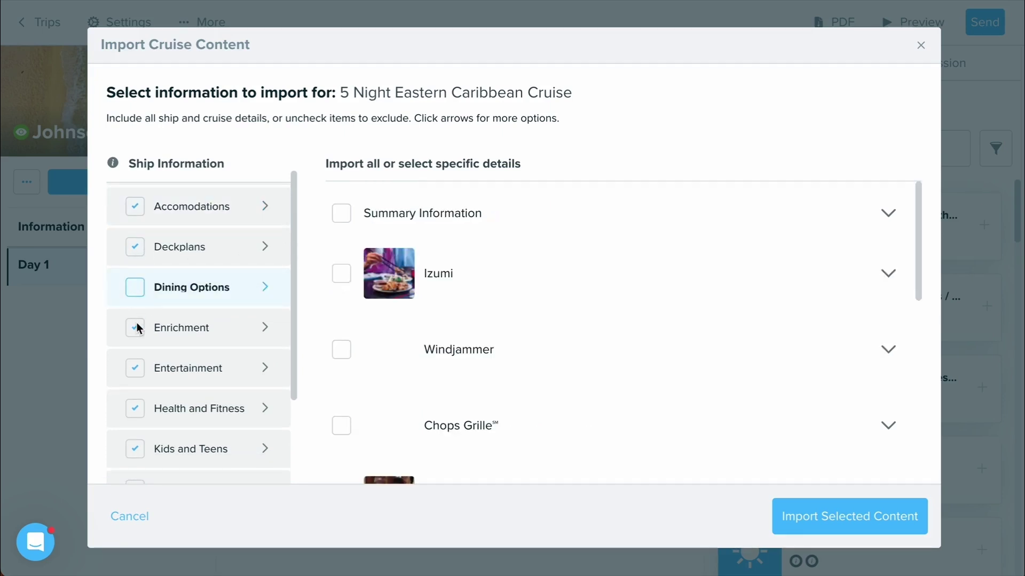
click(137, 333)
scroll(191, 322, down, 3)
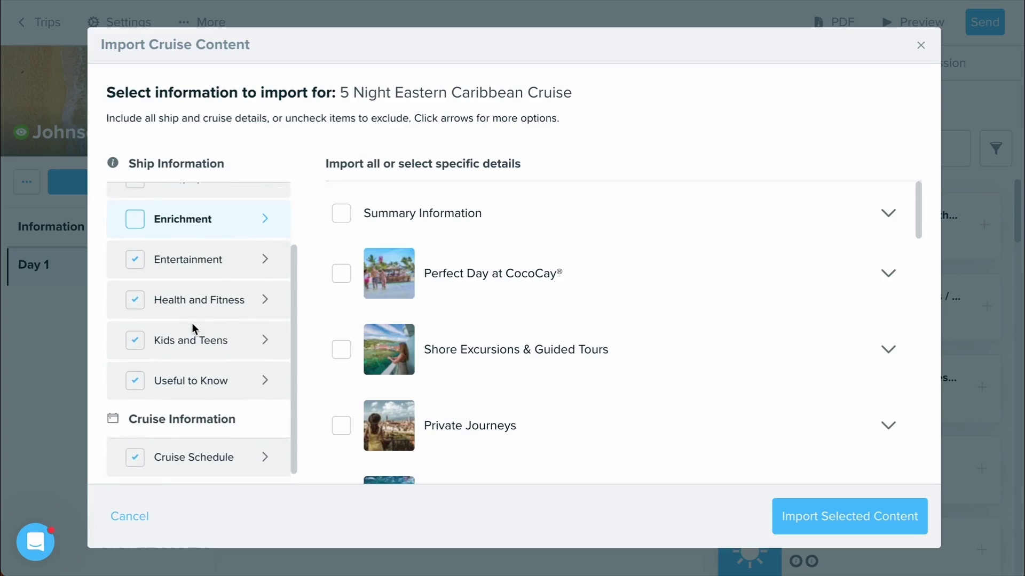
click(830, 506)
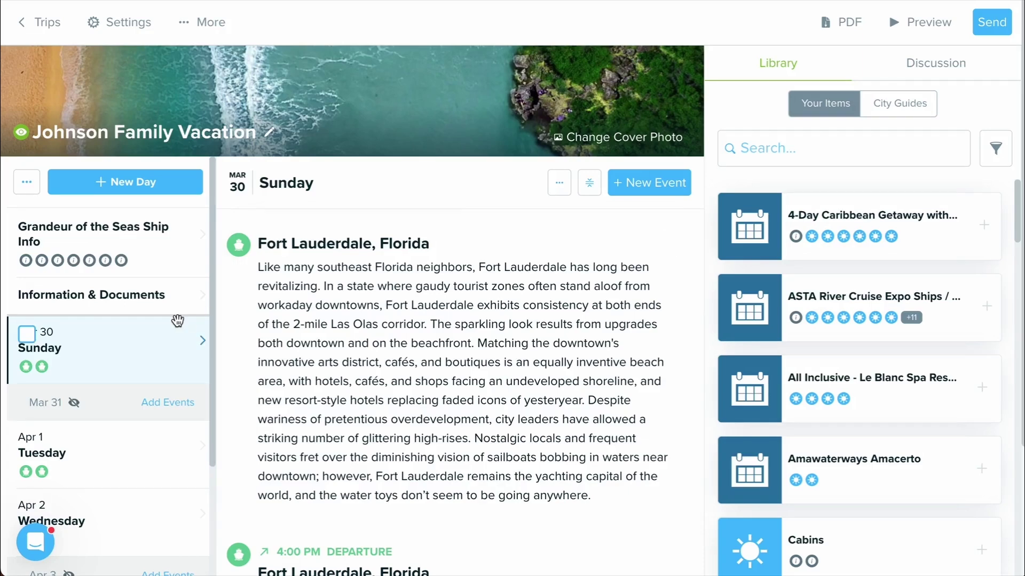
From Apr 1 Tuesday, open Grandeur of the Seas Ship Info and browse its ship facts, staterooms and deck plans.
scroll(177, 320, down, 3)
scroll(177, 320, up, 2)
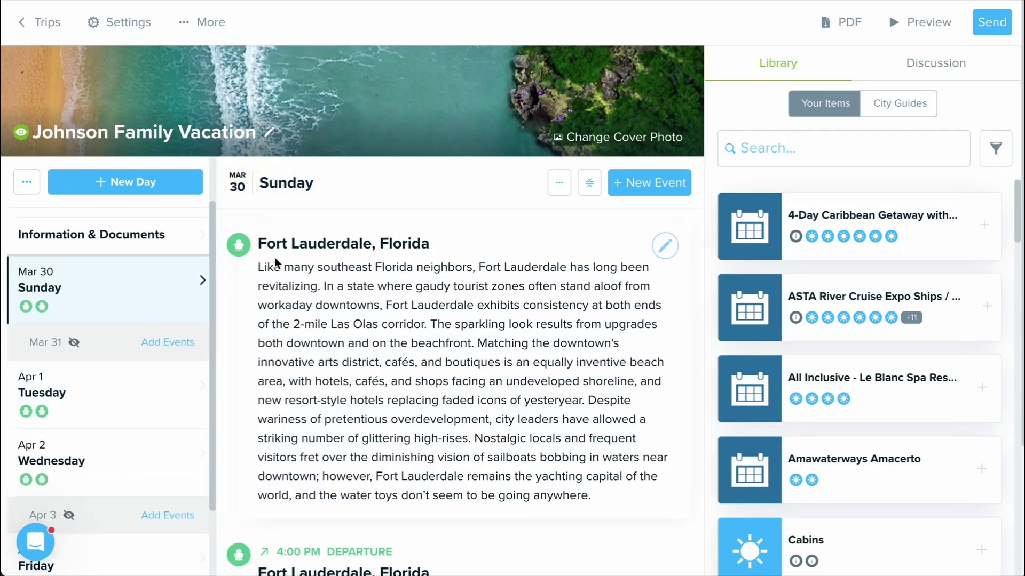
scroll(274, 257, down, 3)
click(178, 276)
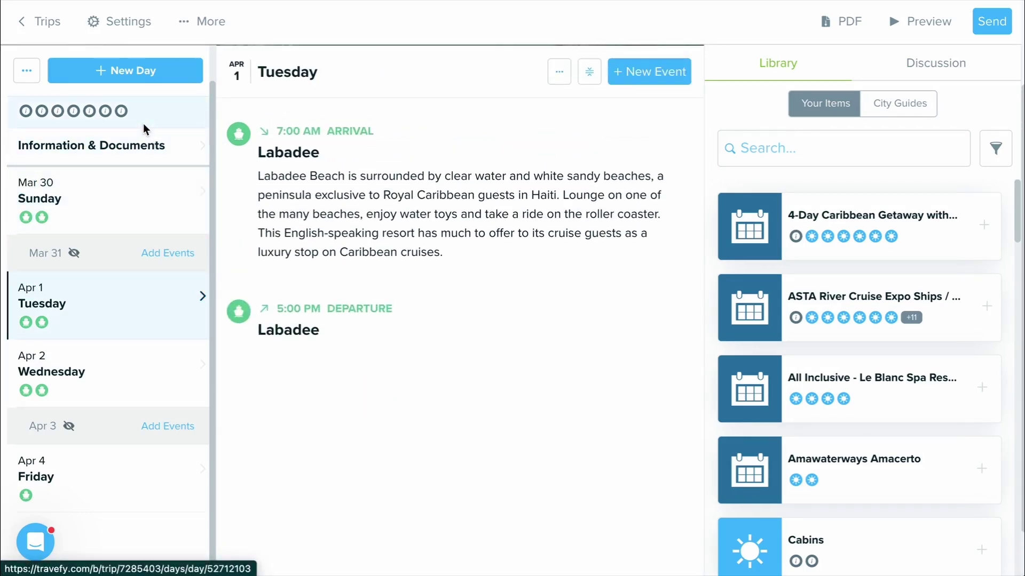
scroll(143, 124, up, 1)
click(64, 126)
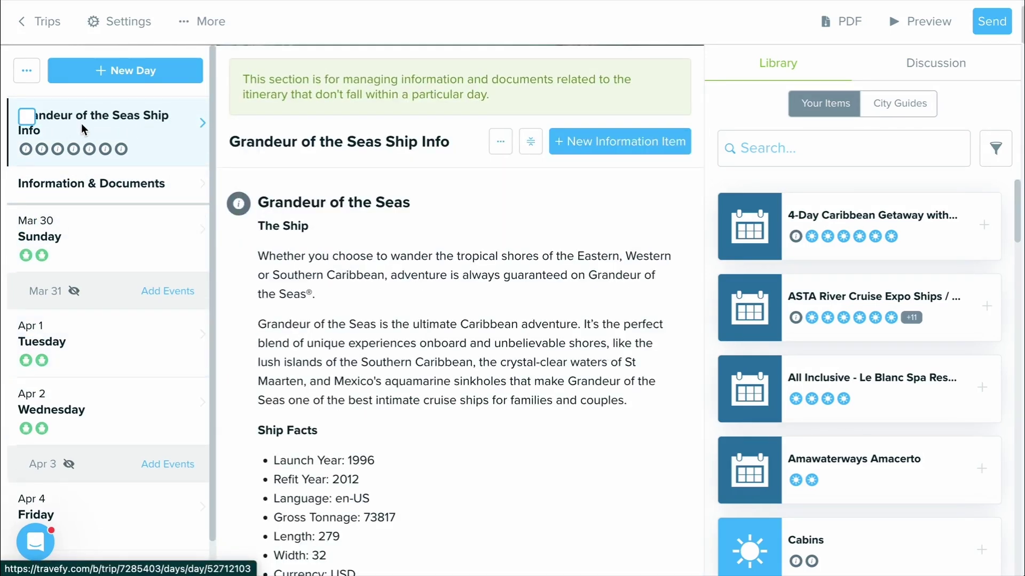
scroll(305, 212, down, 6)
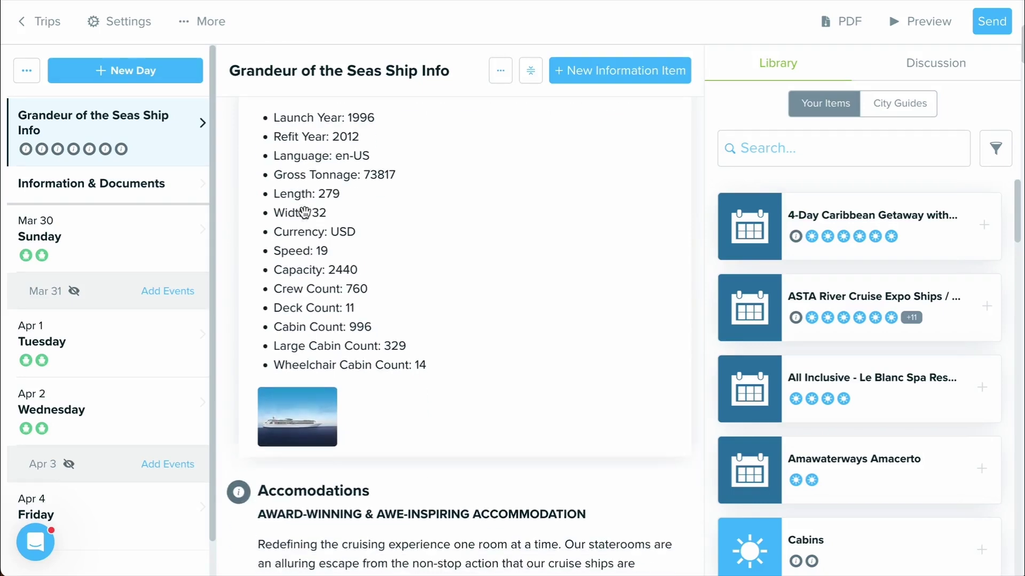
scroll(304, 213, down, 10)
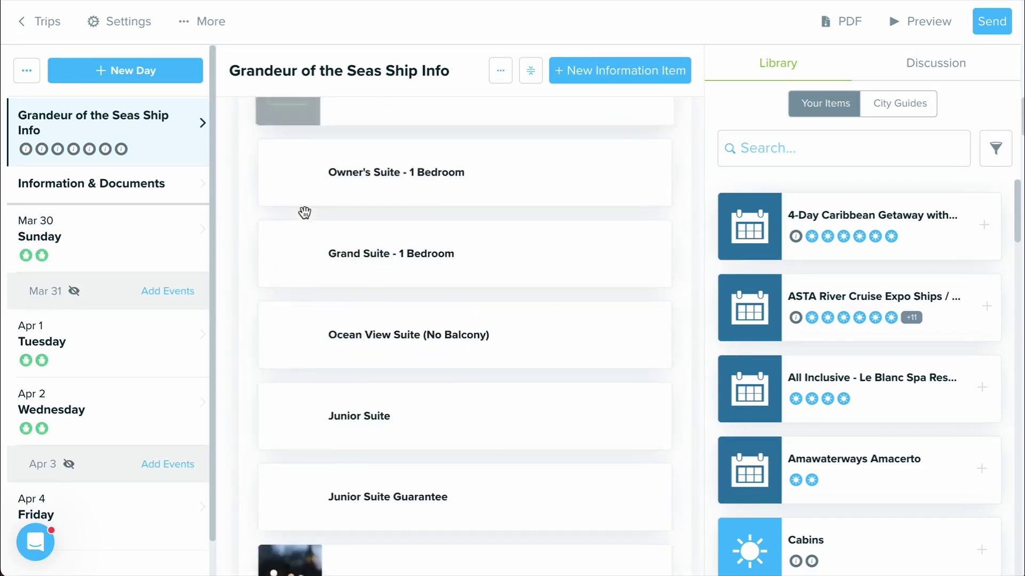
scroll(304, 212, down, 10)
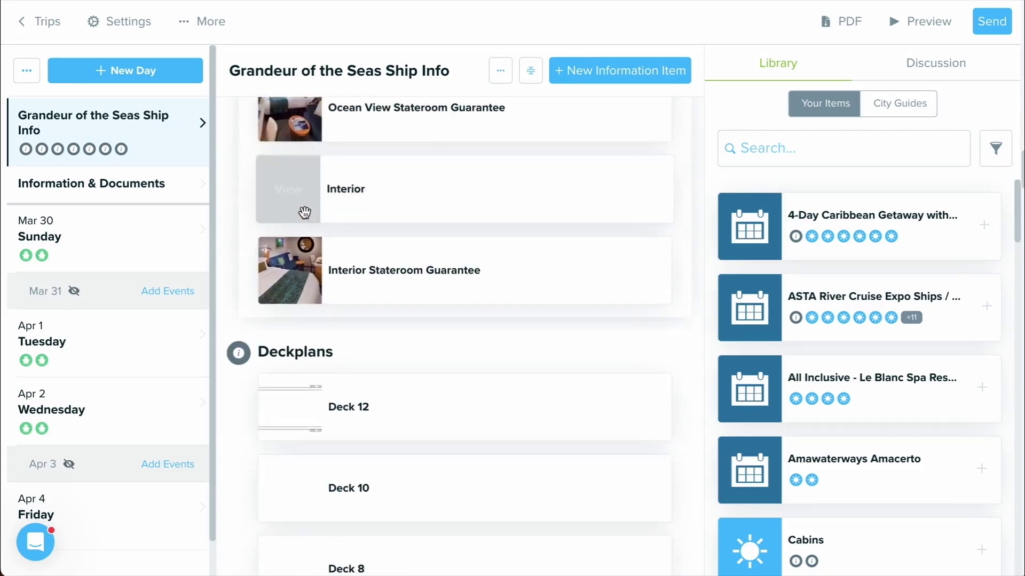
scroll(304, 213, down, 4)
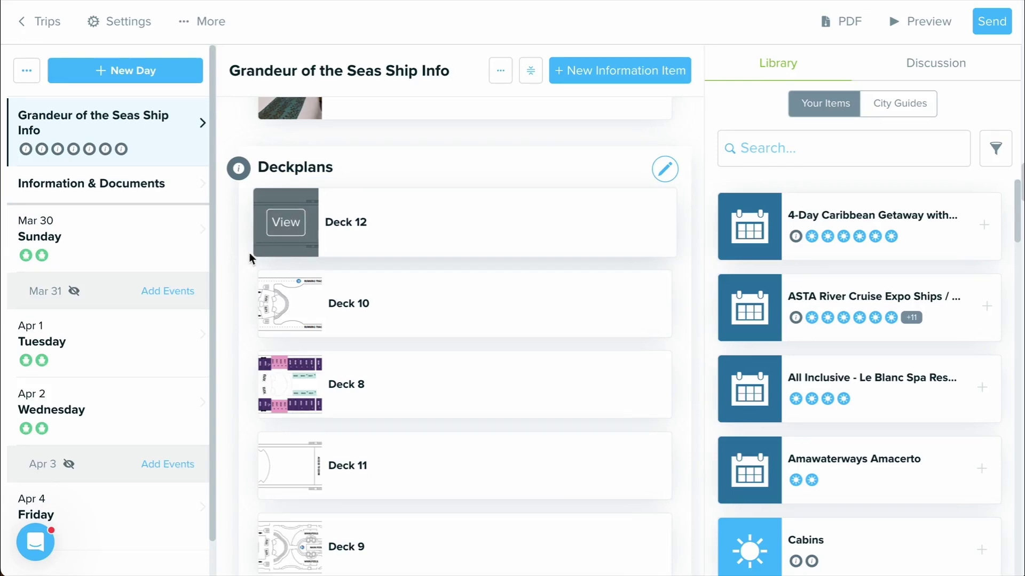
On Apr 4 Friday, start a cruise event and switch between Classic Search and Find a Cruise.
scroll(239, 270, down, 3)
click(155, 463)
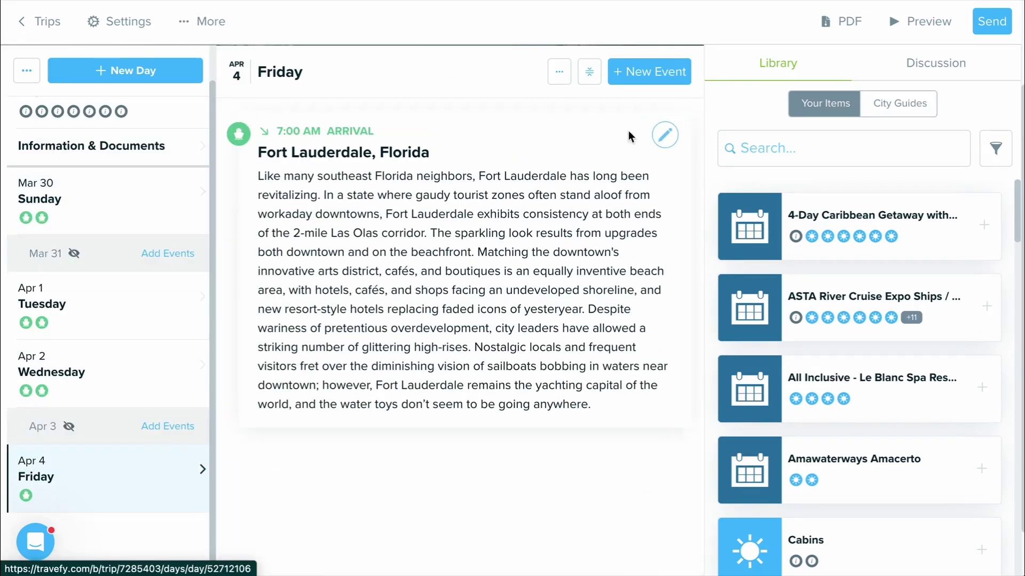
click(645, 75)
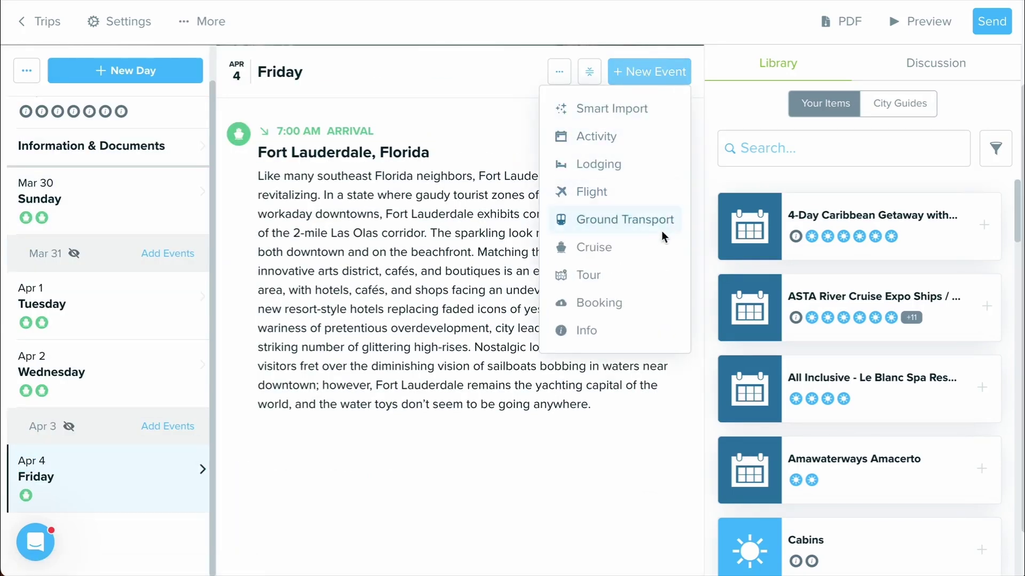
click(660, 246)
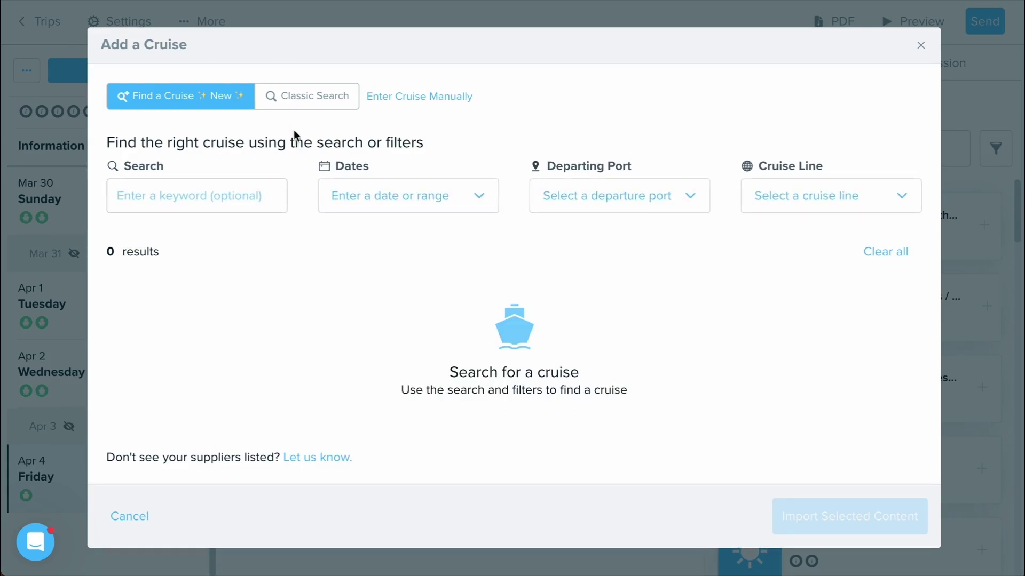
click(286, 106)
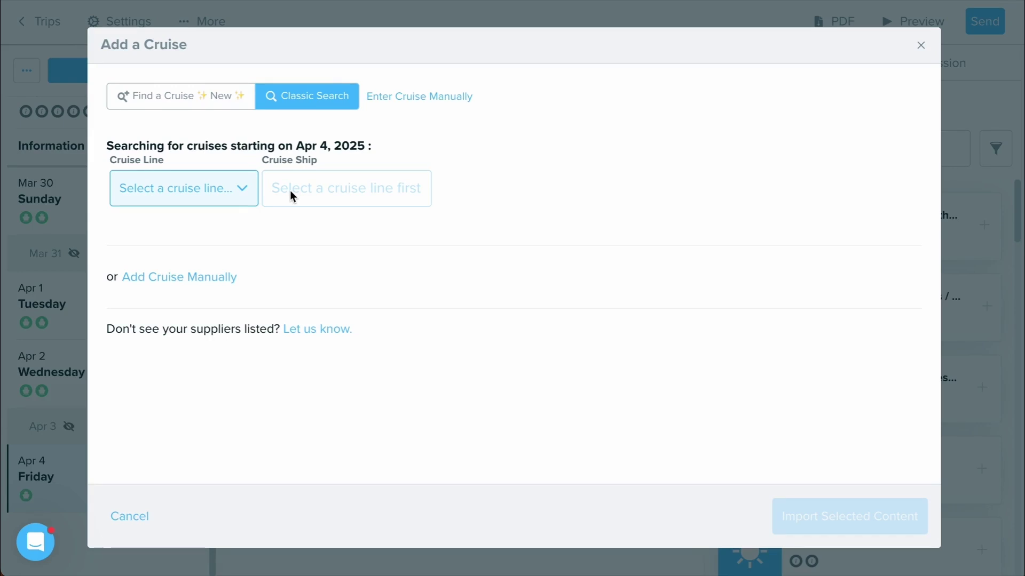
click(222, 105)
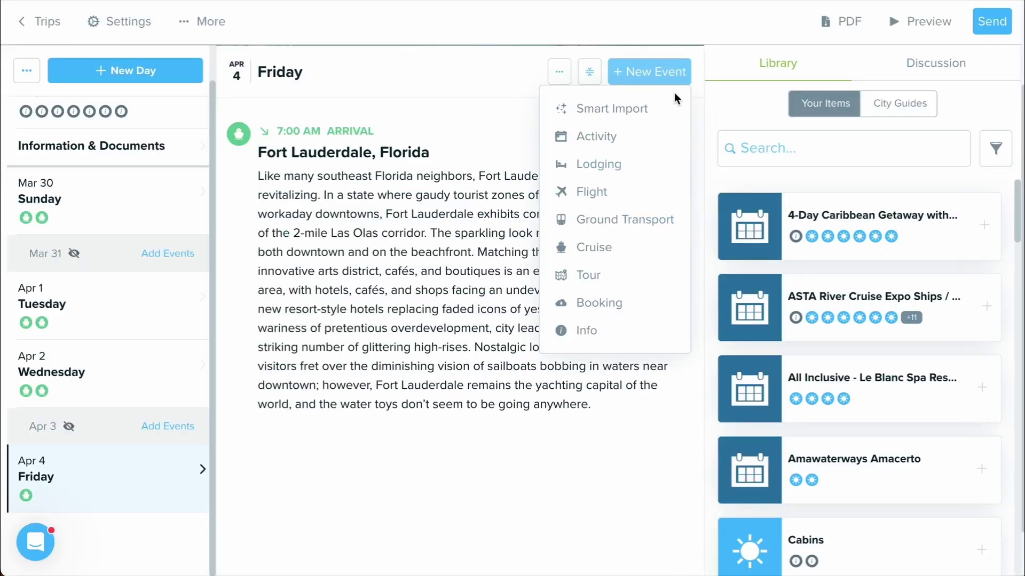
Start adding a tour to Apr 4 with Abercrombie & Kent as the tour line.
click(655, 271)
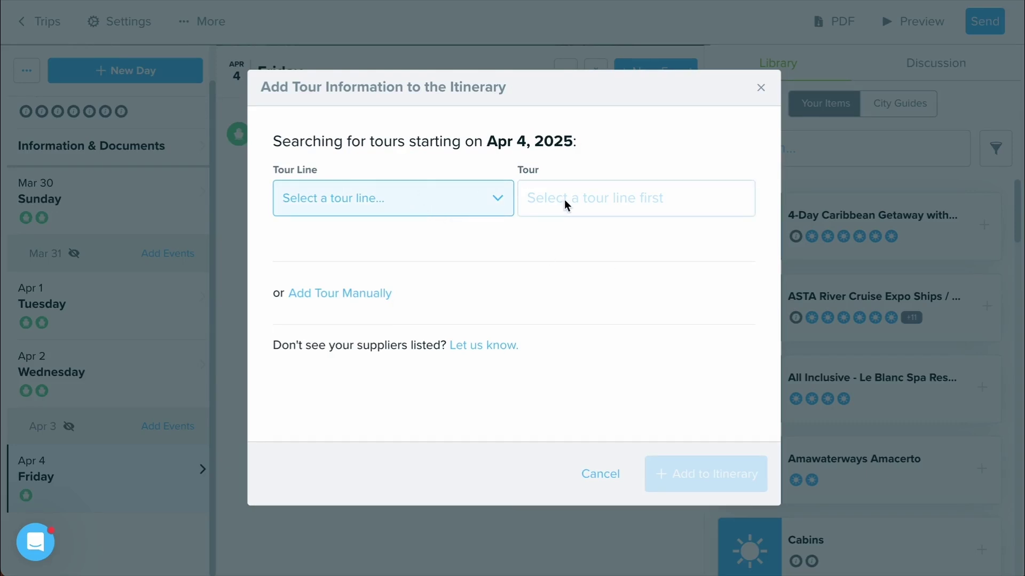
click(443, 204)
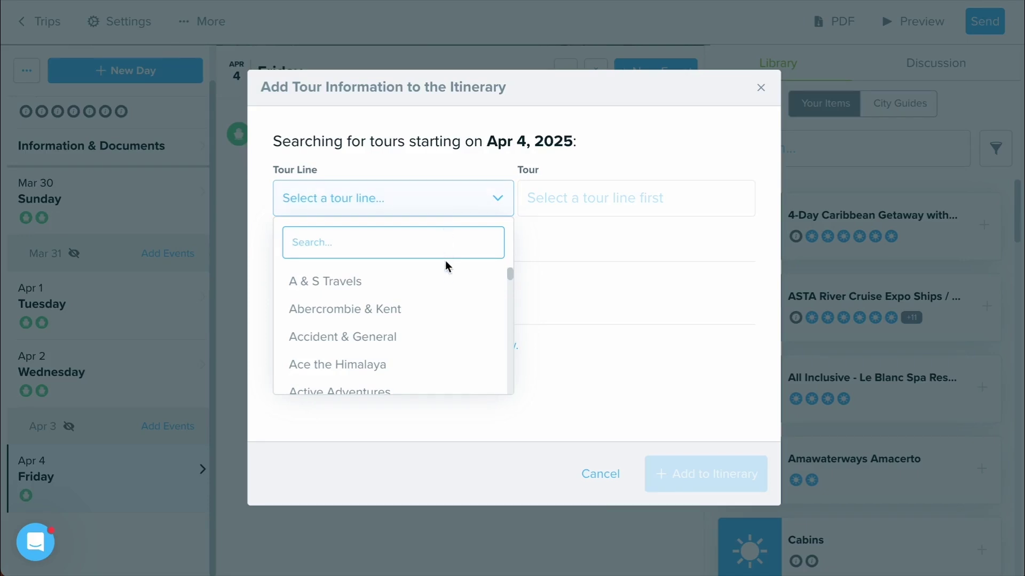
scroll(446, 302, down, 3)
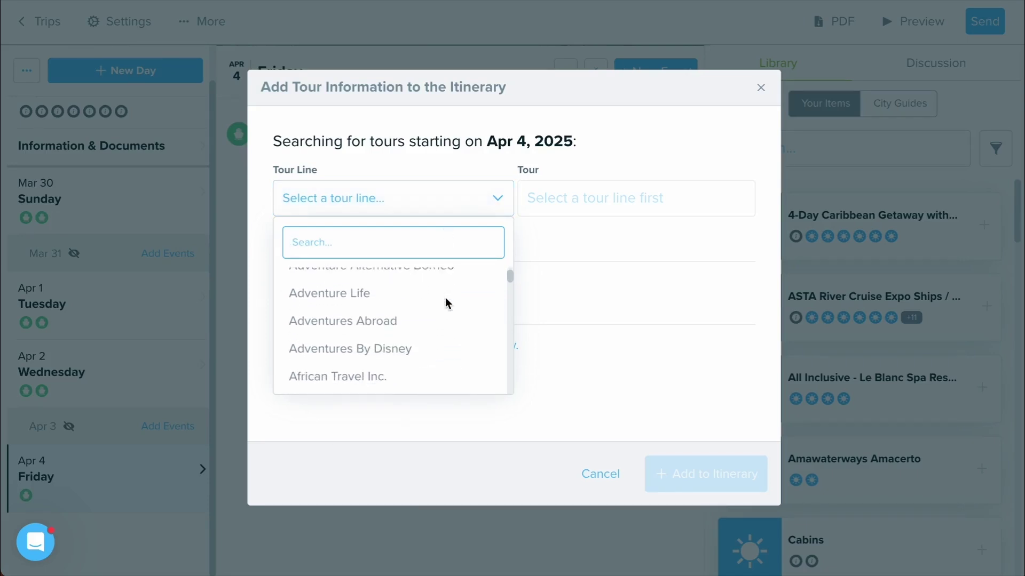
scroll(446, 299, down, 3)
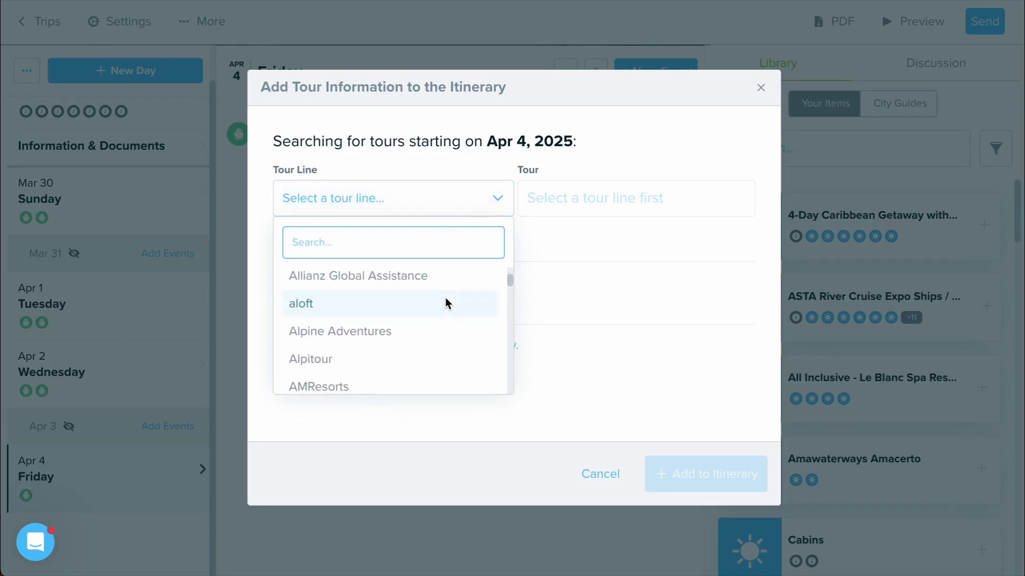
scroll(446, 299, down, 2)
scroll(446, 299, up, 5)
scroll(445, 299, up, 4)
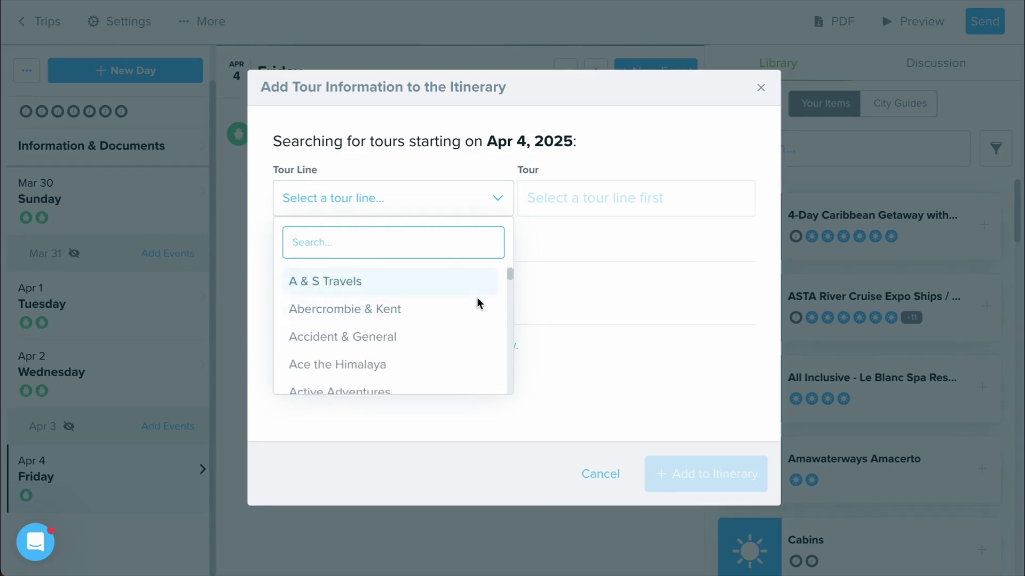
click(392, 314)
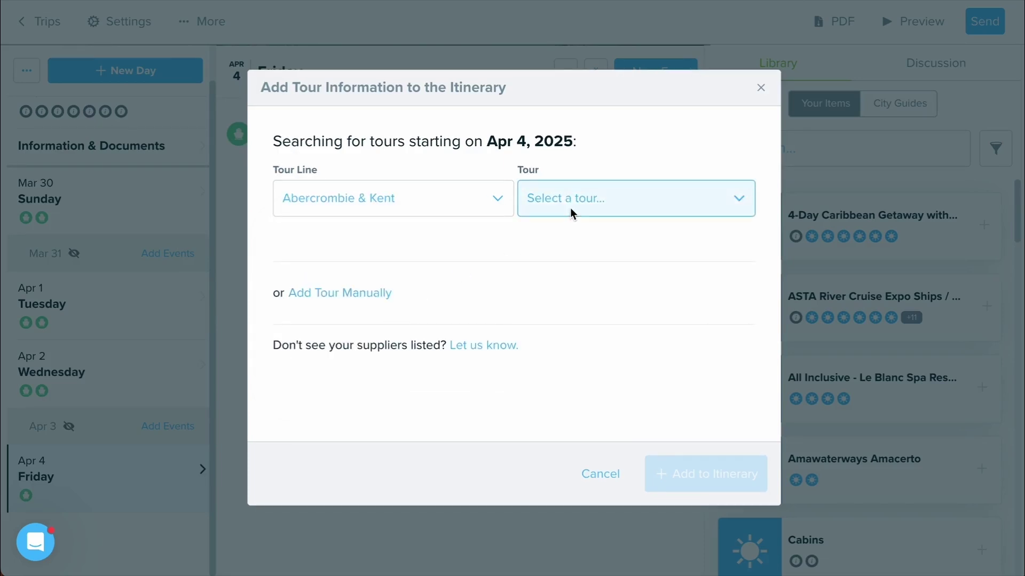
Load the Classic Japan tour itinerary and add its events to the trip.
click(570, 207)
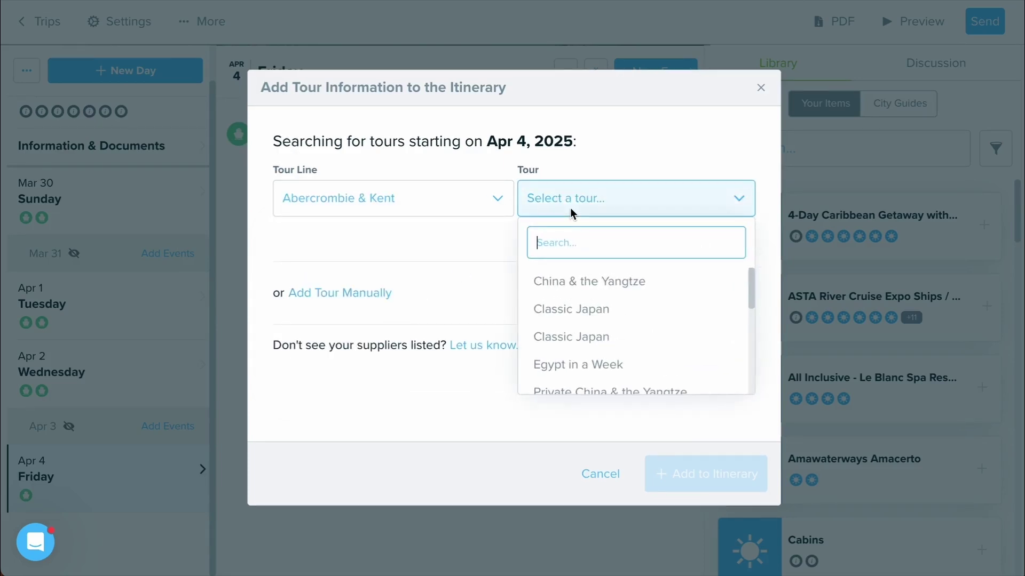
scroll(582, 278, down, 5)
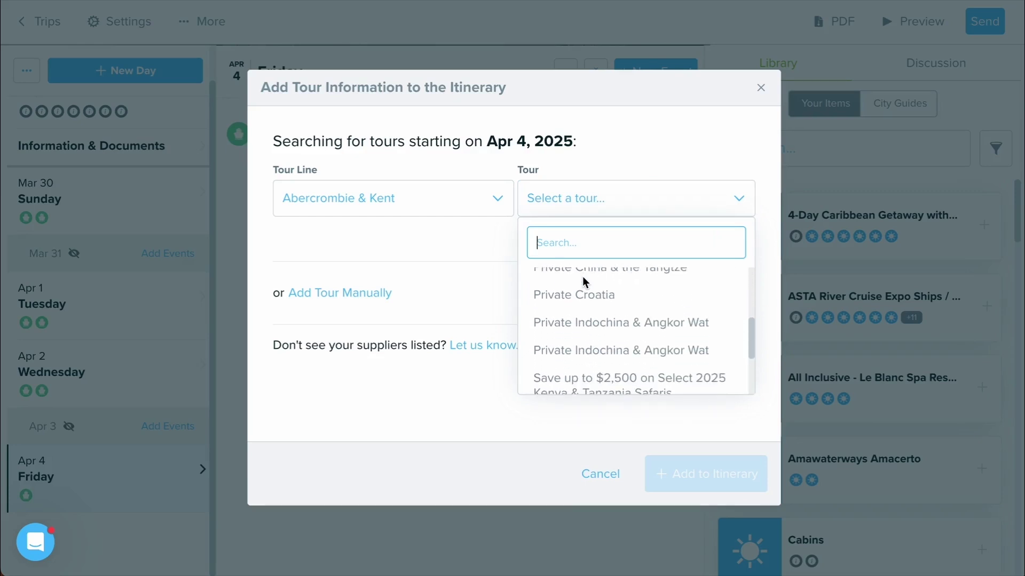
scroll(582, 277, up, 5)
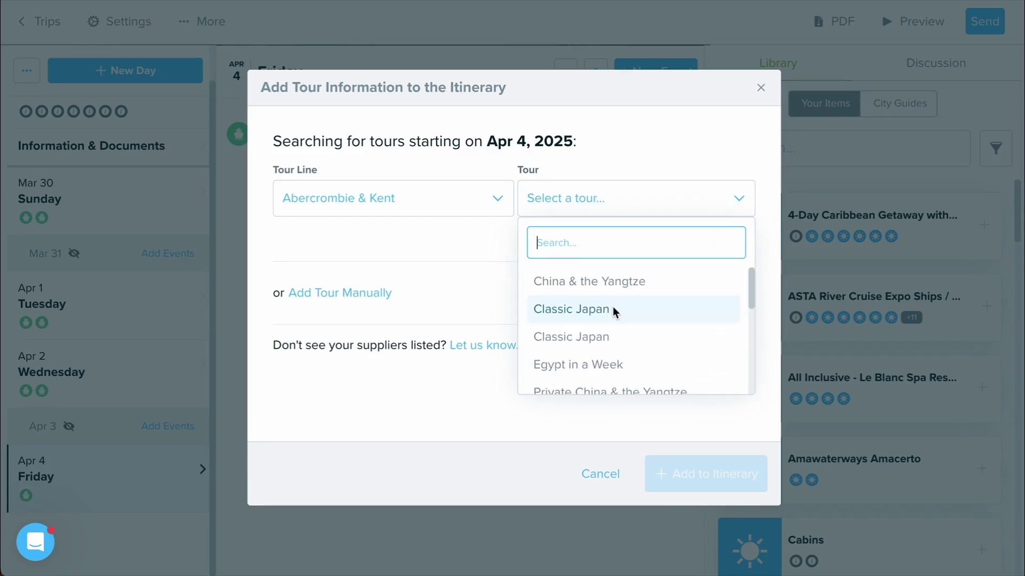
click(613, 310)
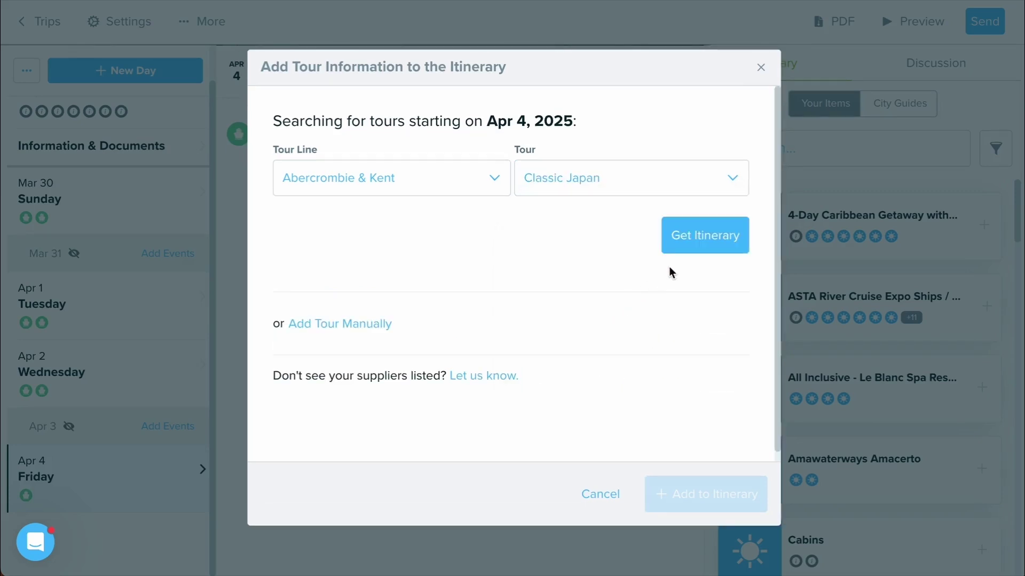
click(681, 249)
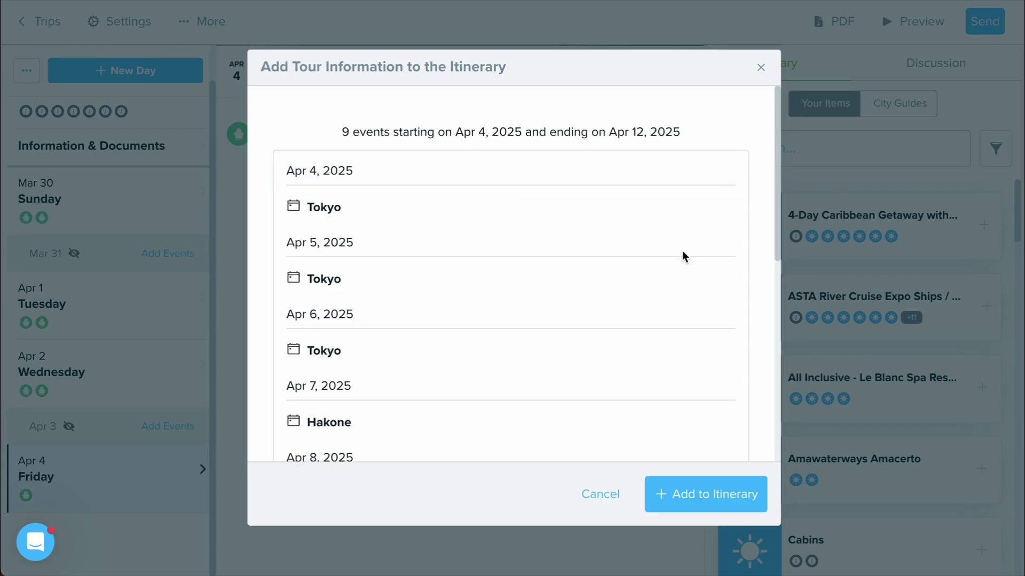
scroll(682, 251, down, 4)
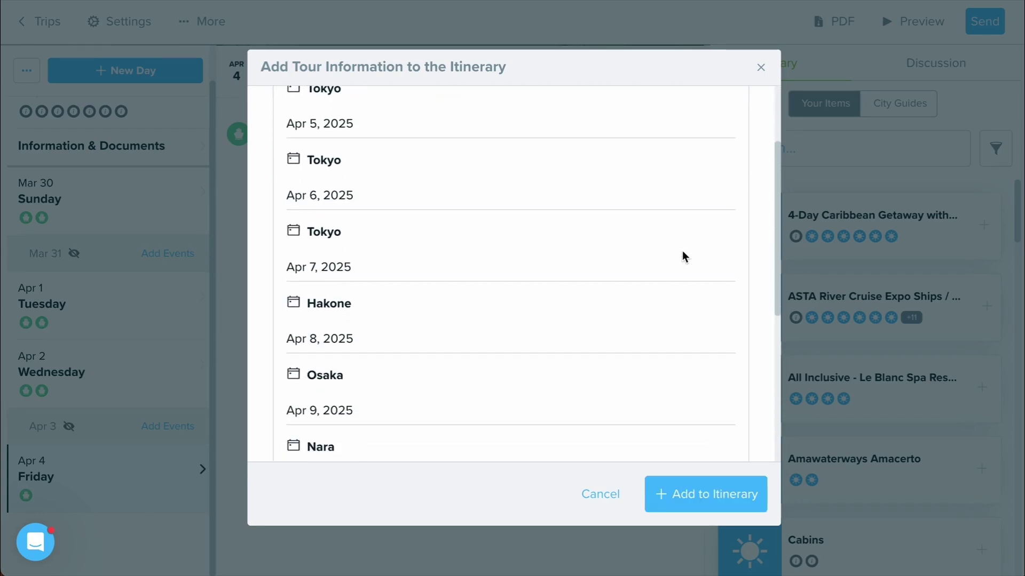
scroll(682, 255, down, 2)
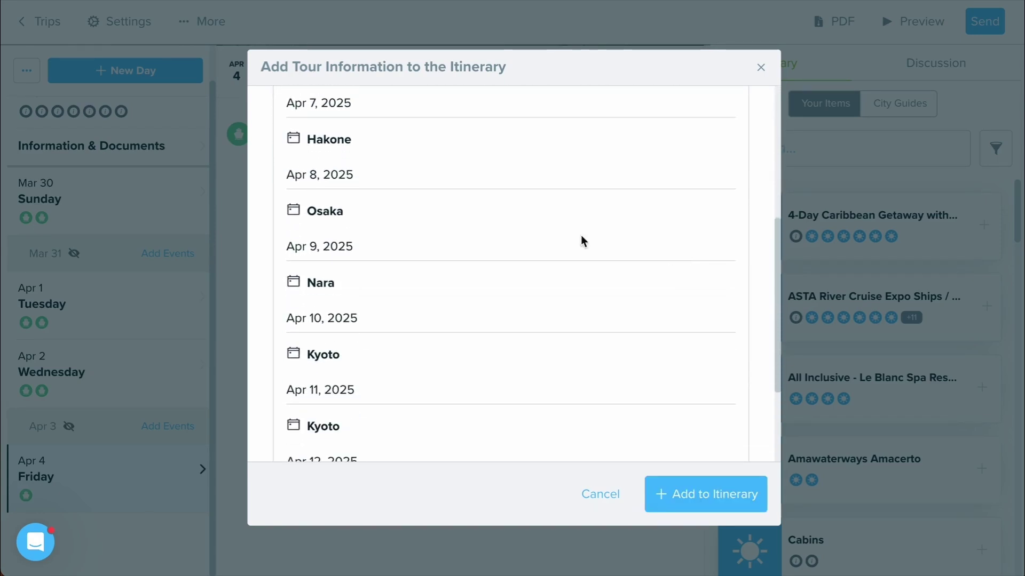
click(706, 492)
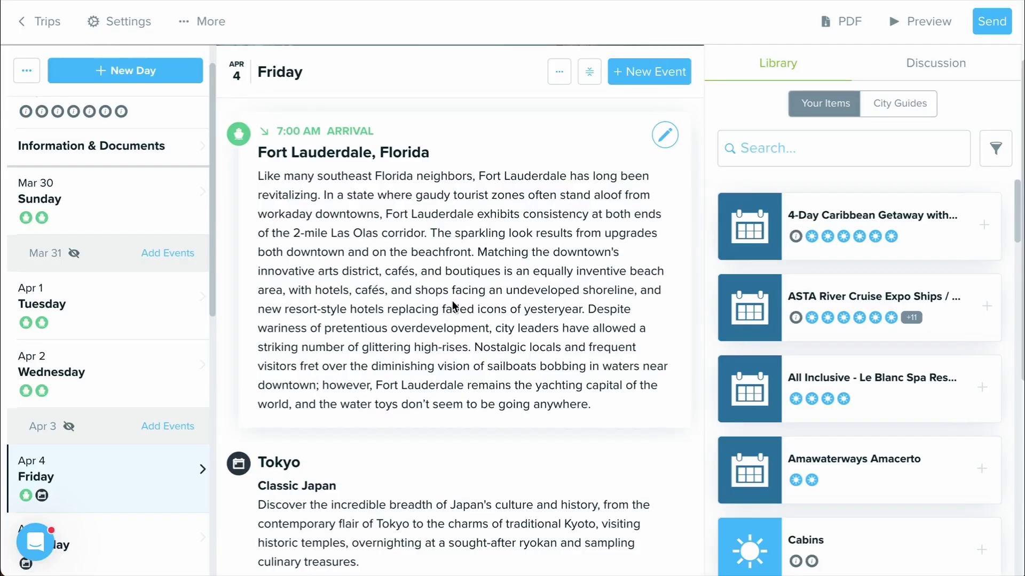
Review the Tokyo attachment details on Apr 5 Saturday.
scroll(453, 300, down, 5)
scroll(452, 300, up, 4)
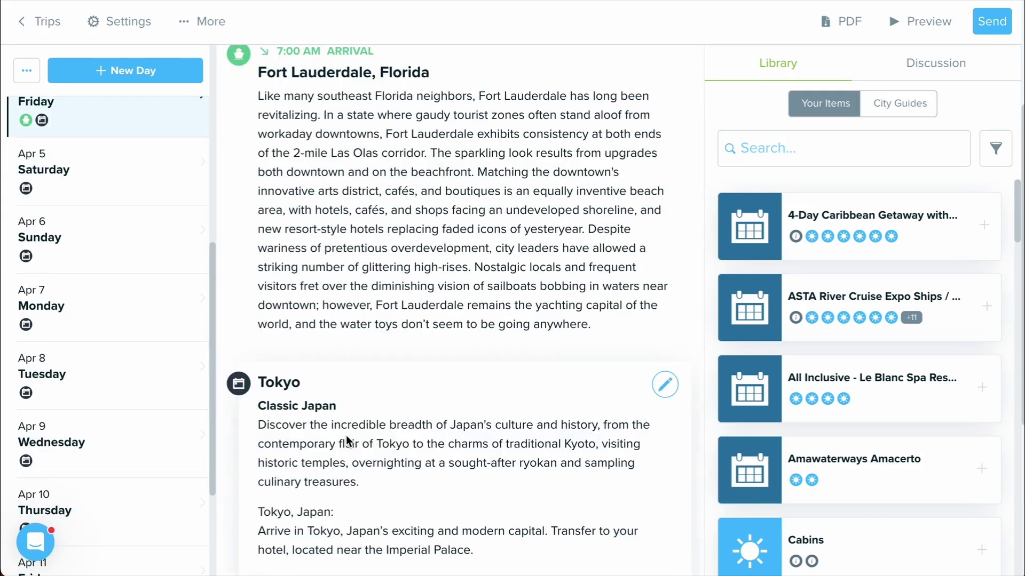
click(143, 199)
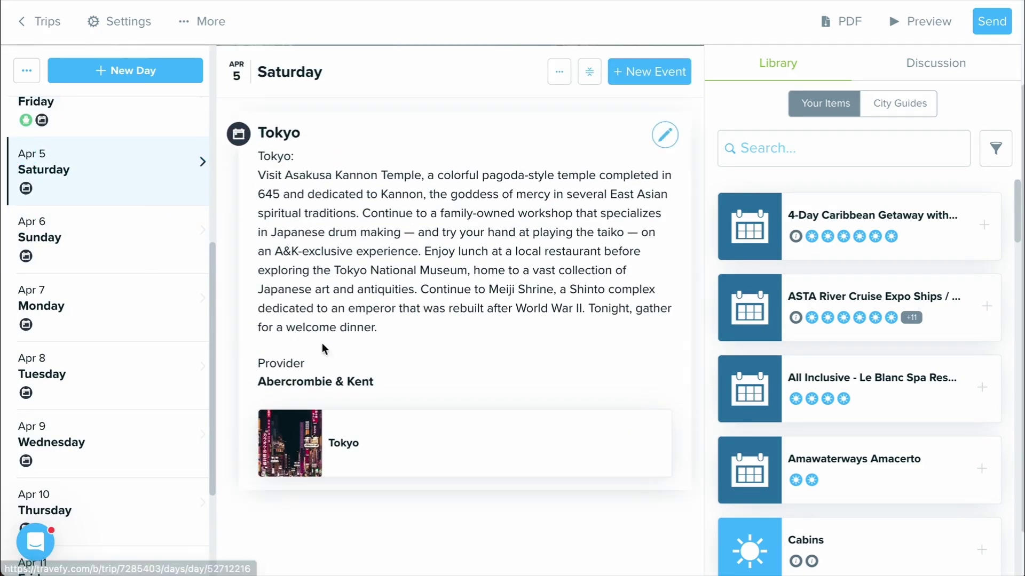
click(299, 441)
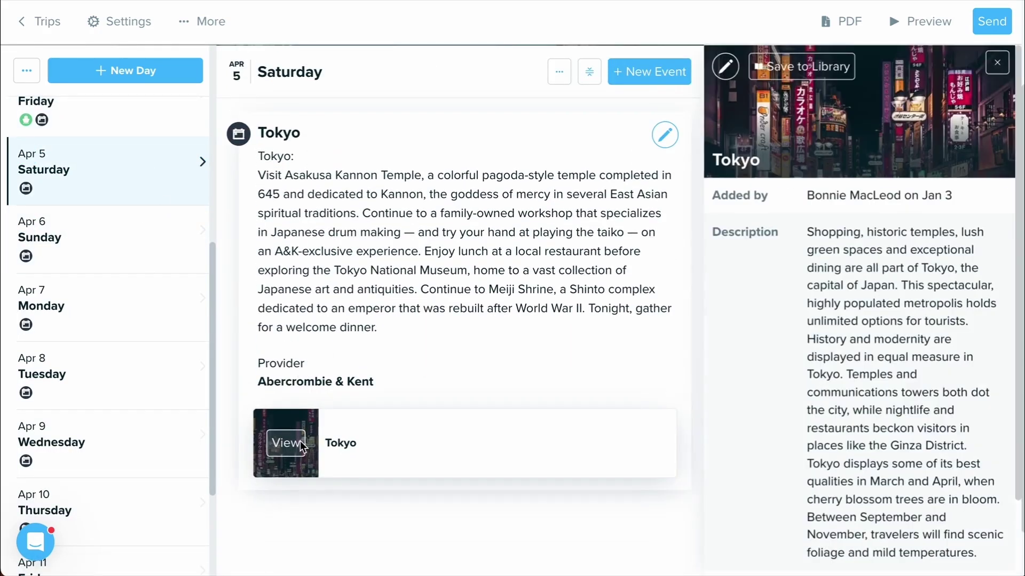
scroll(753, 344, down, 2)
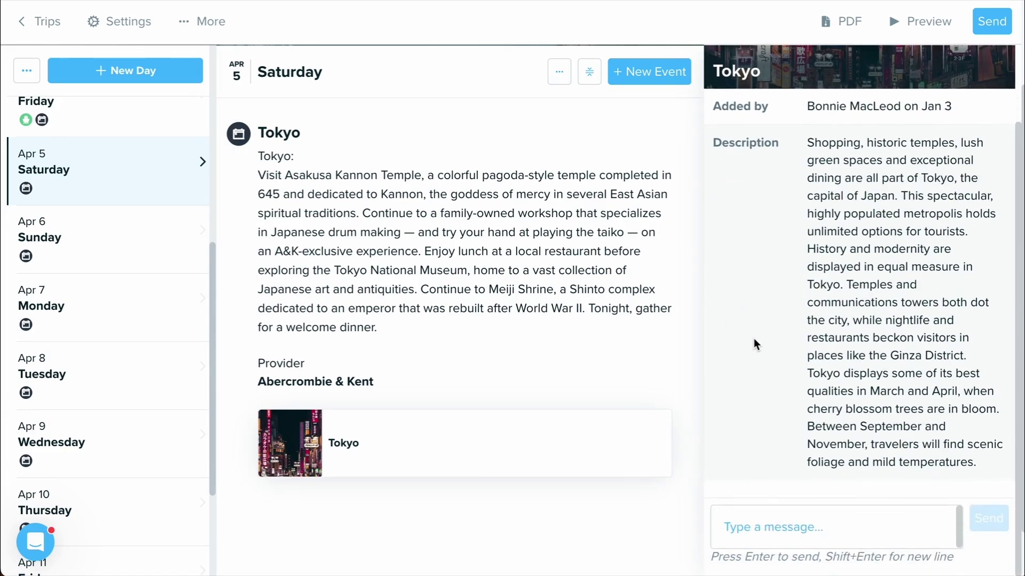
scroll(753, 338, up, 2)
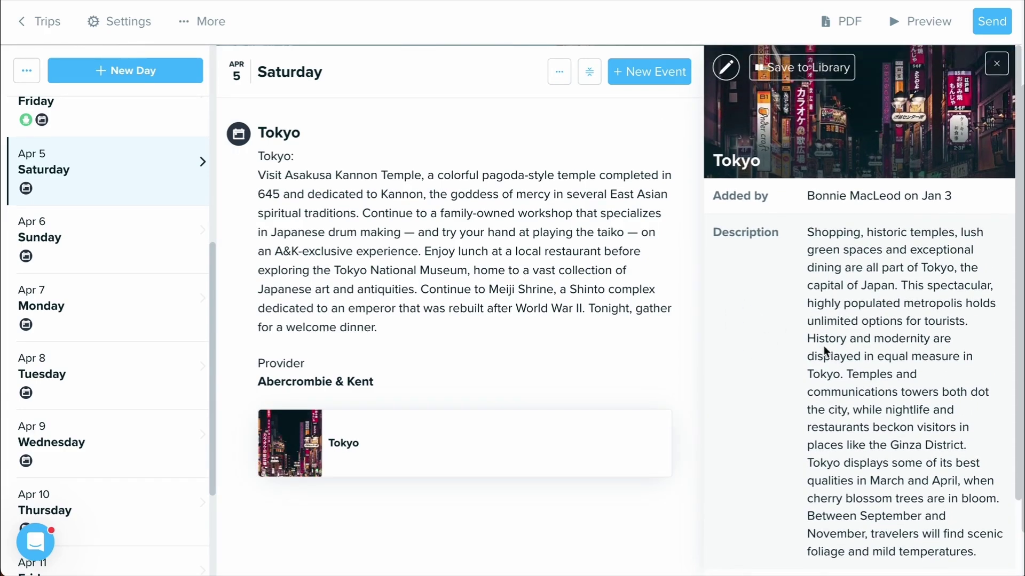
Inspect Apr 6 Sunday's Tokyo event in the editor and close it unchanged.
click(146, 262)
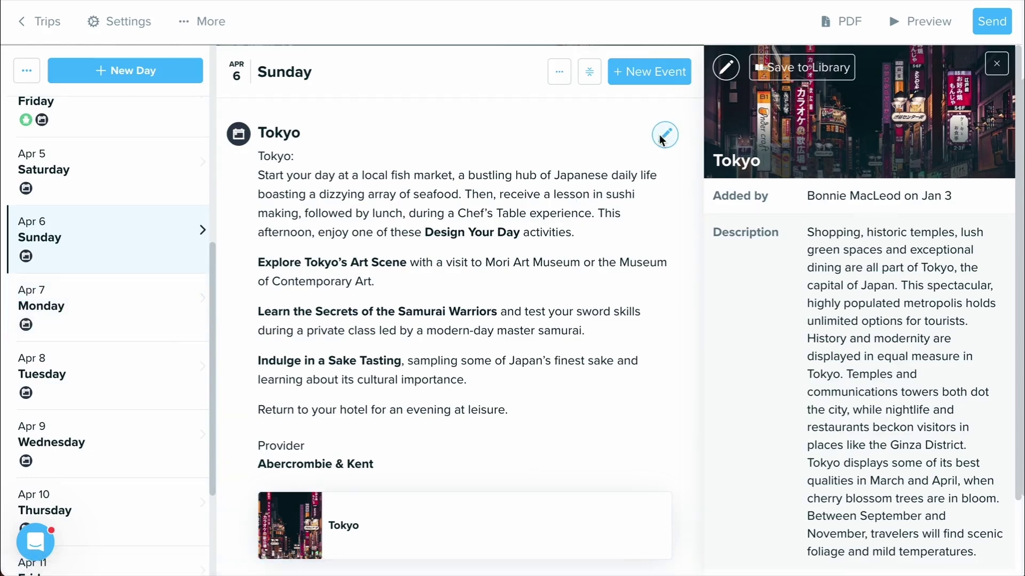
click(660, 140)
scroll(503, 233, down, 3)
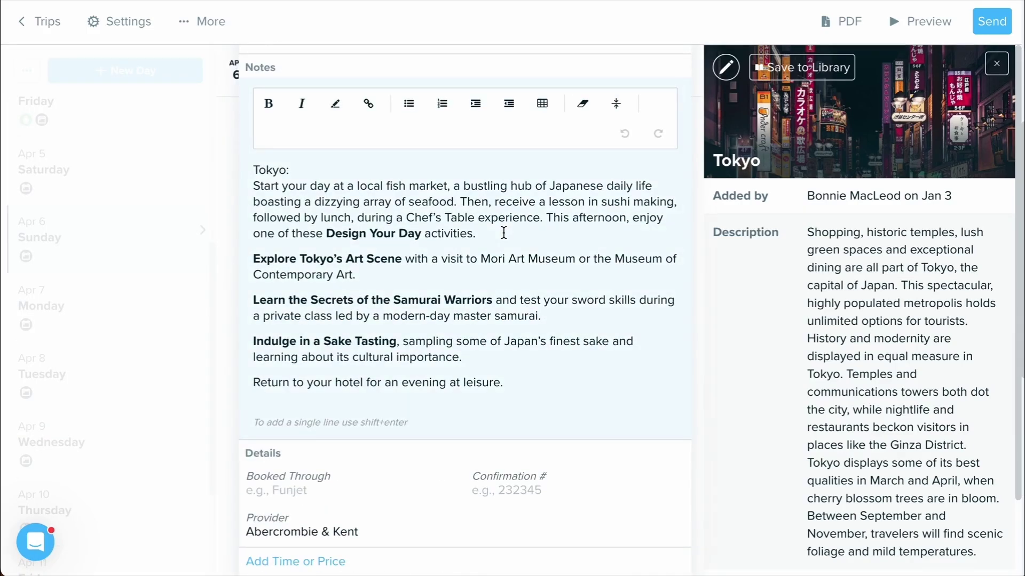
scroll(503, 233, down, 5)
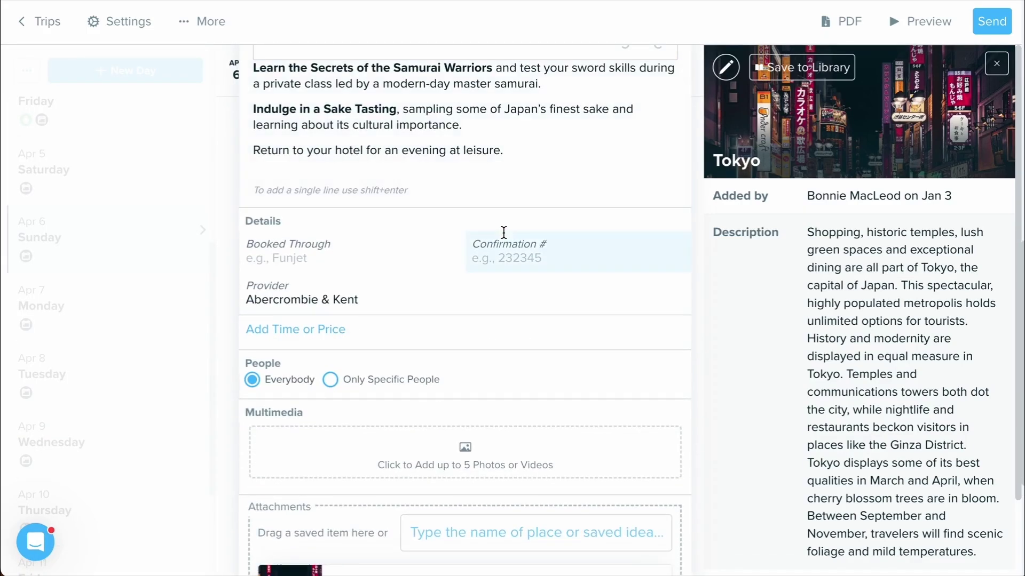
click(211, 262)
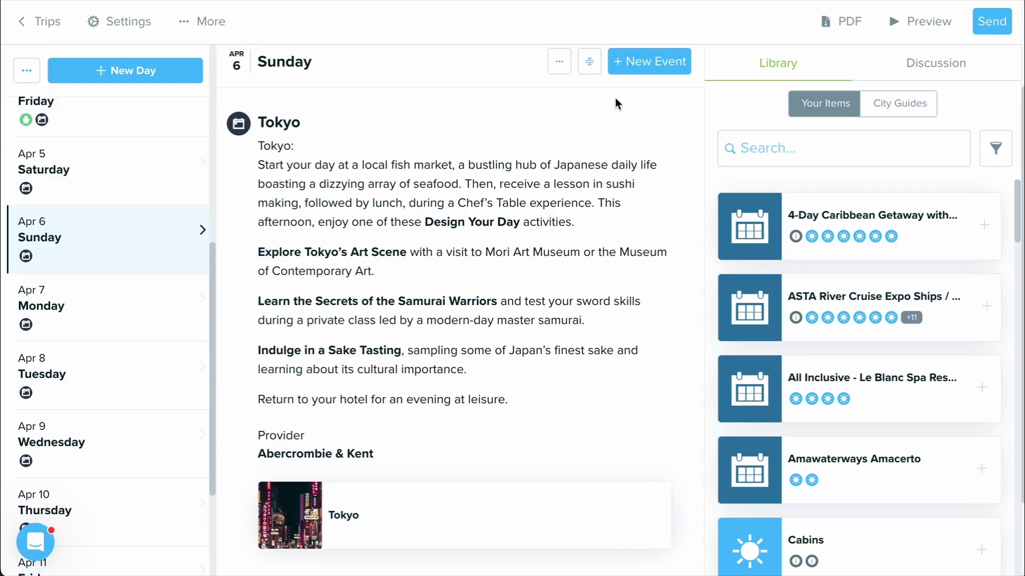
Start a Booking import with Apple Vacations as supplier, focus Booking Number, then open the help messenger.
click(631, 72)
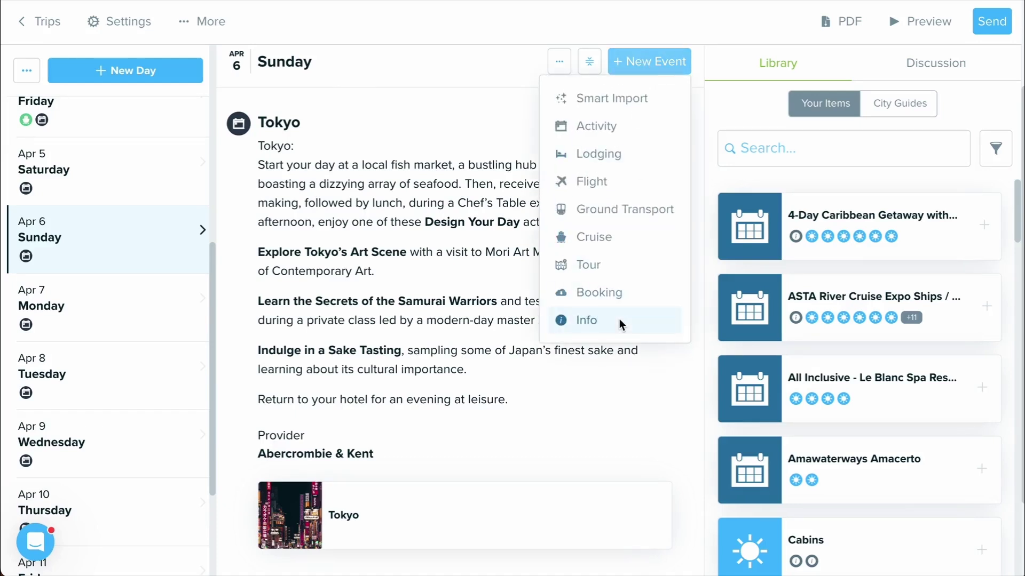
click(616, 298)
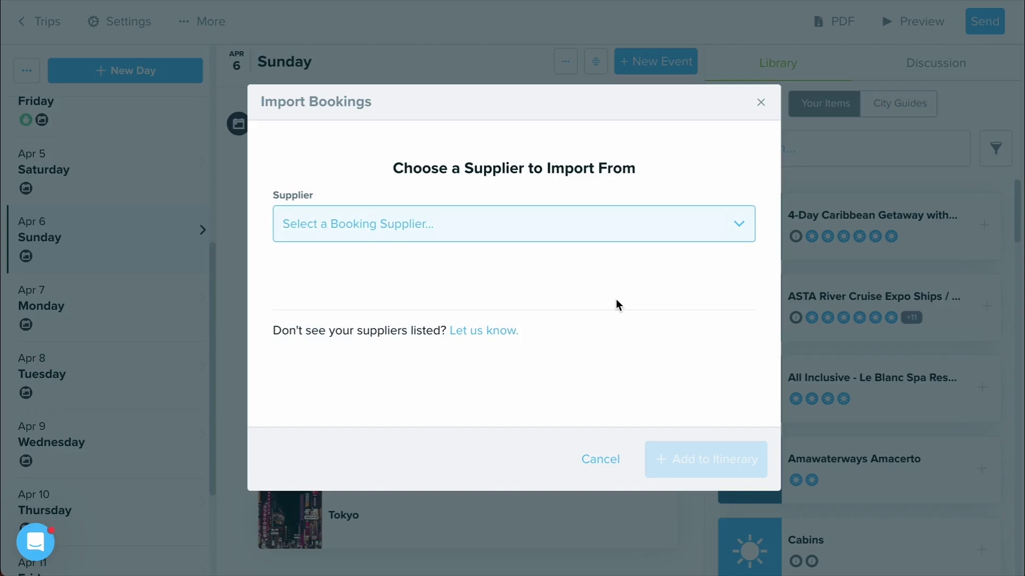
click(519, 233)
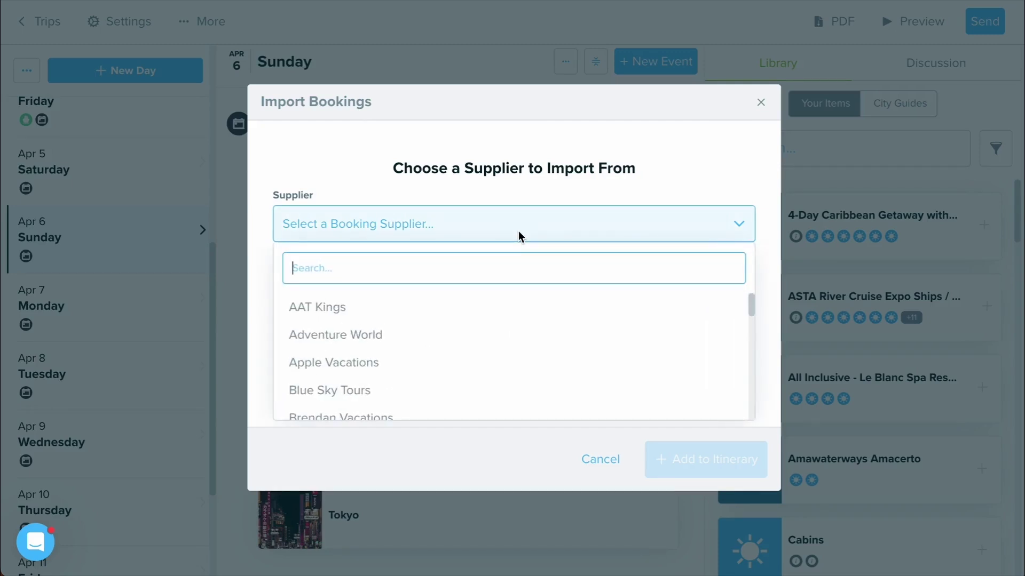
scroll(511, 317, down, 2)
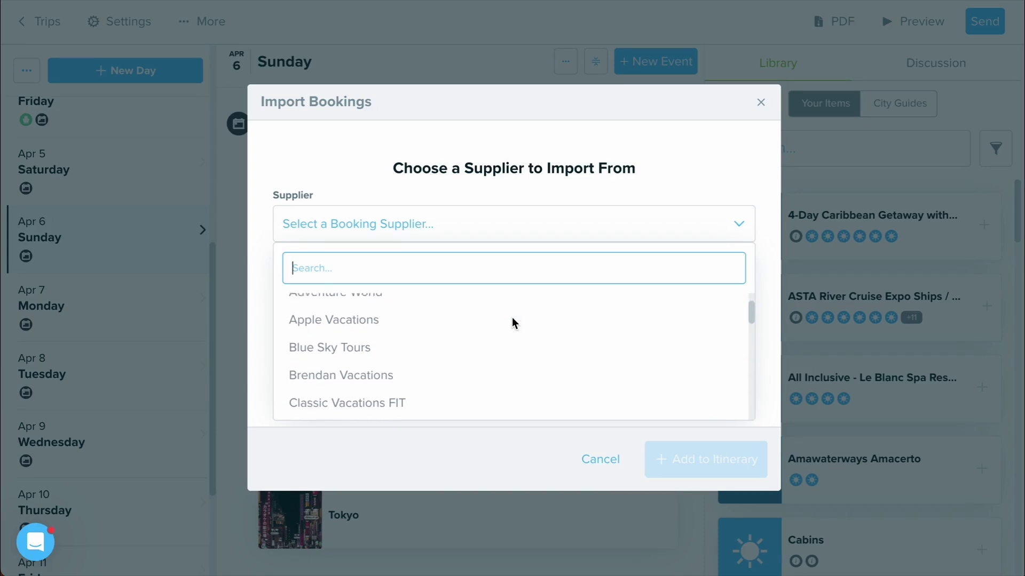
scroll(513, 319, down, 5)
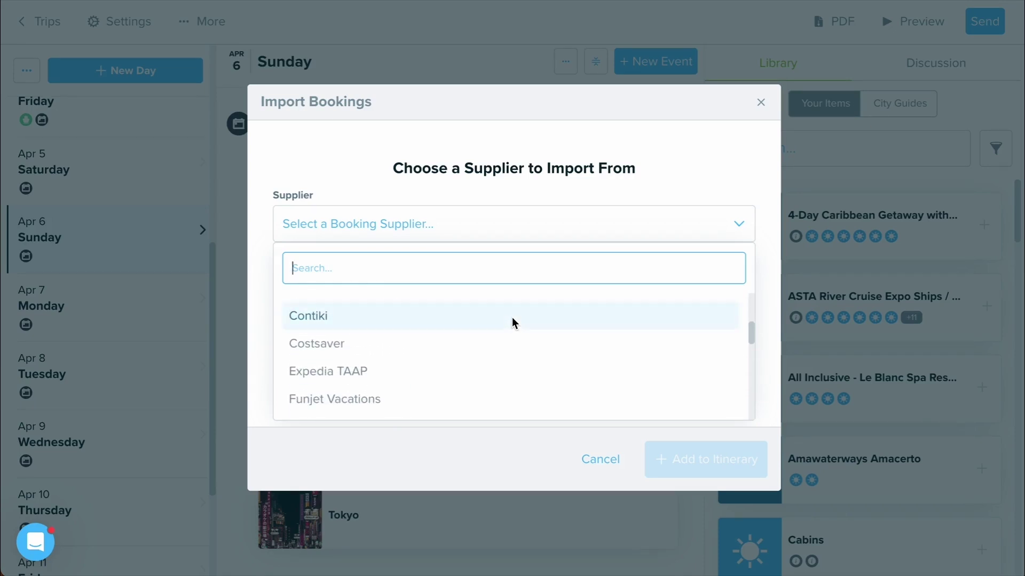
scroll(513, 322, up, 6)
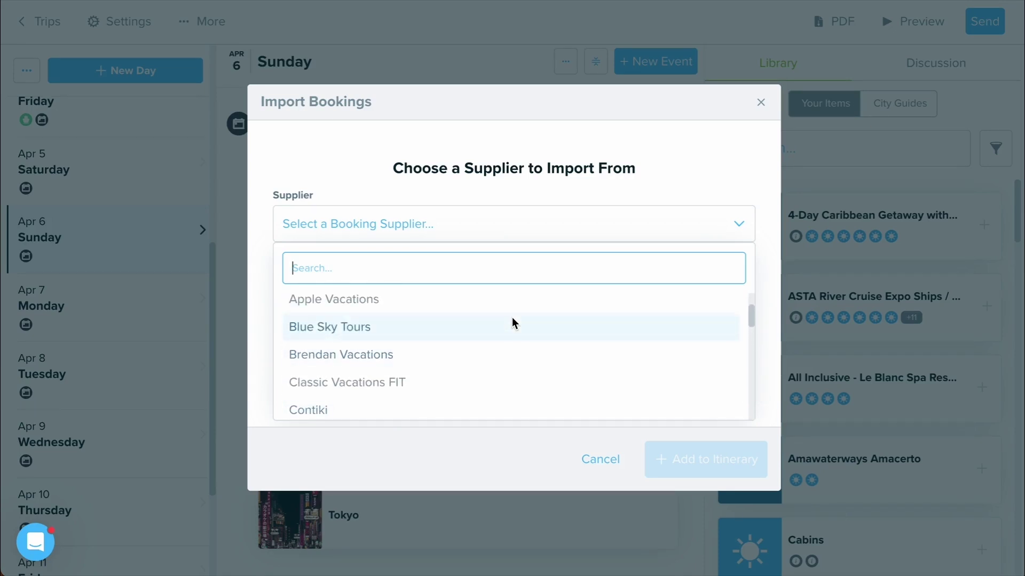
click(497, 341)
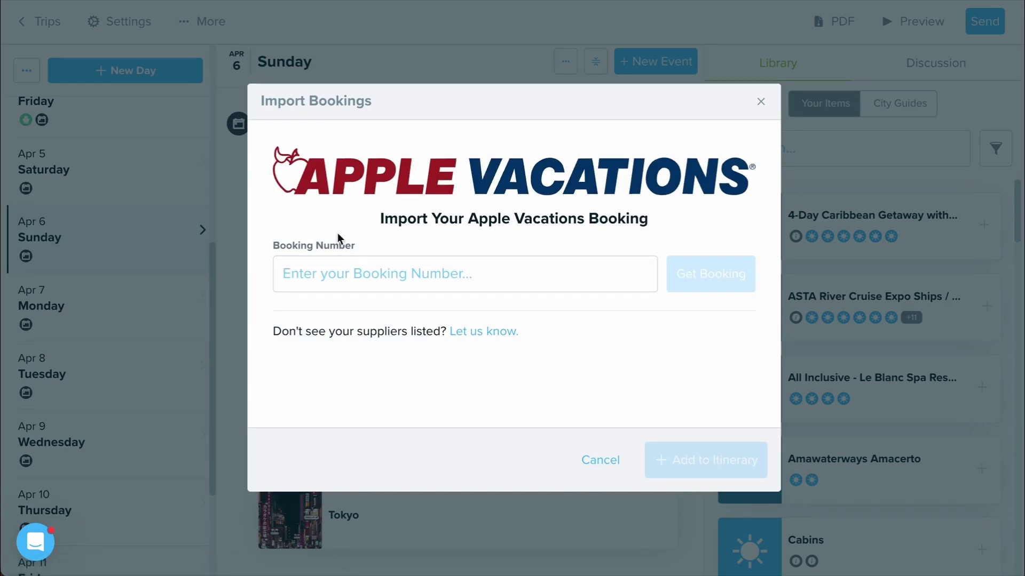
click(283, 270)
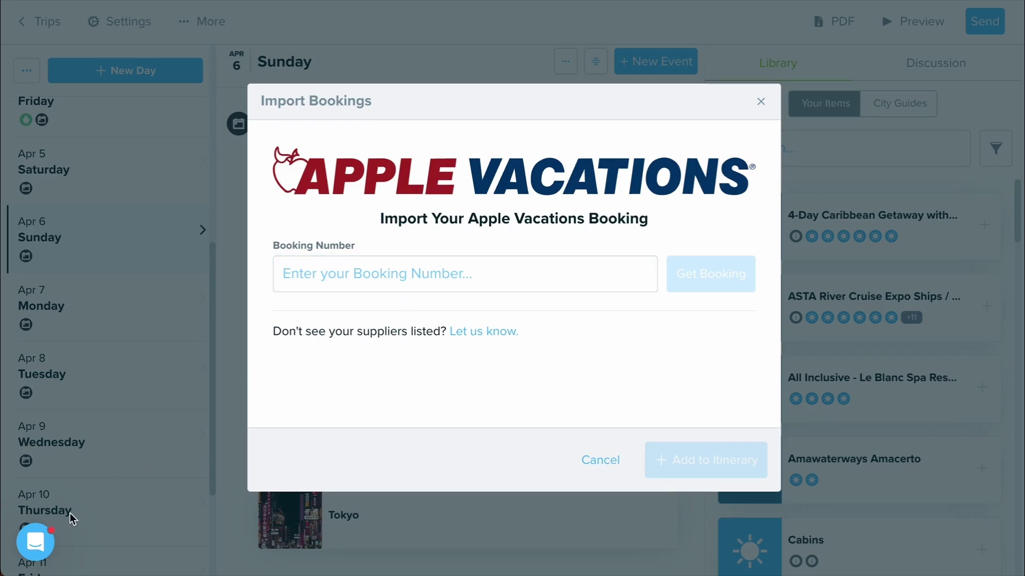
click(48, 531)
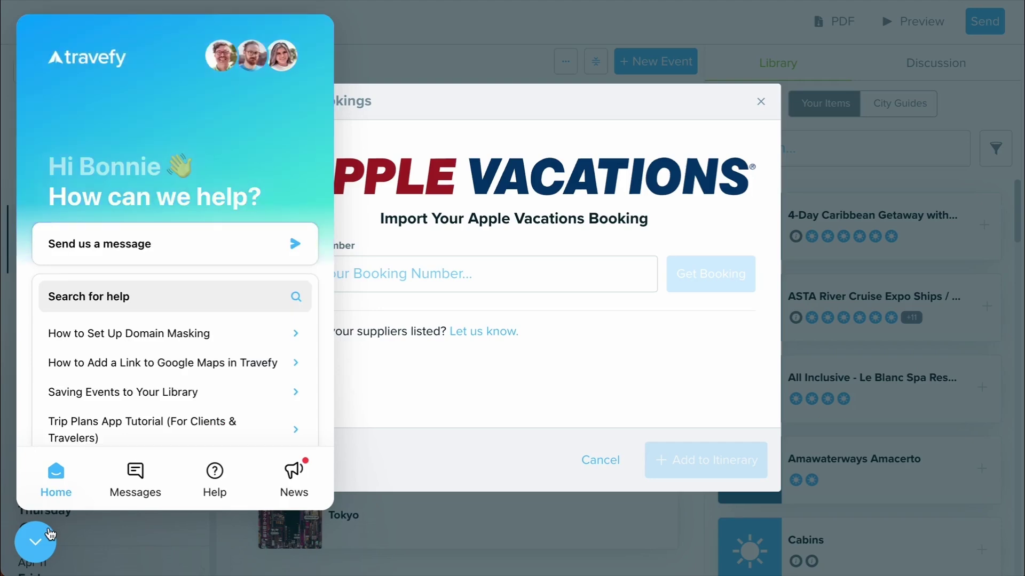